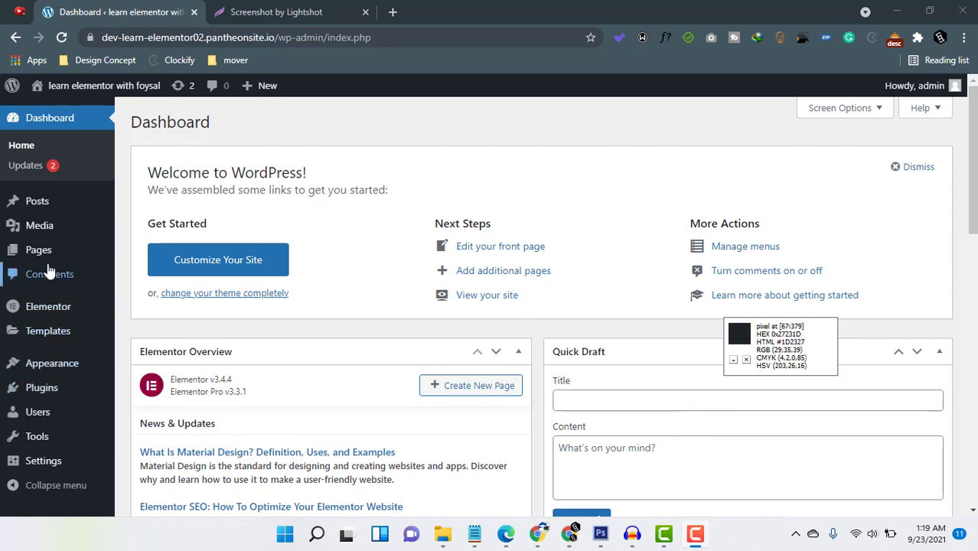
Open the Home page for editing from the list of all pages.
mouse_move(46, 256)
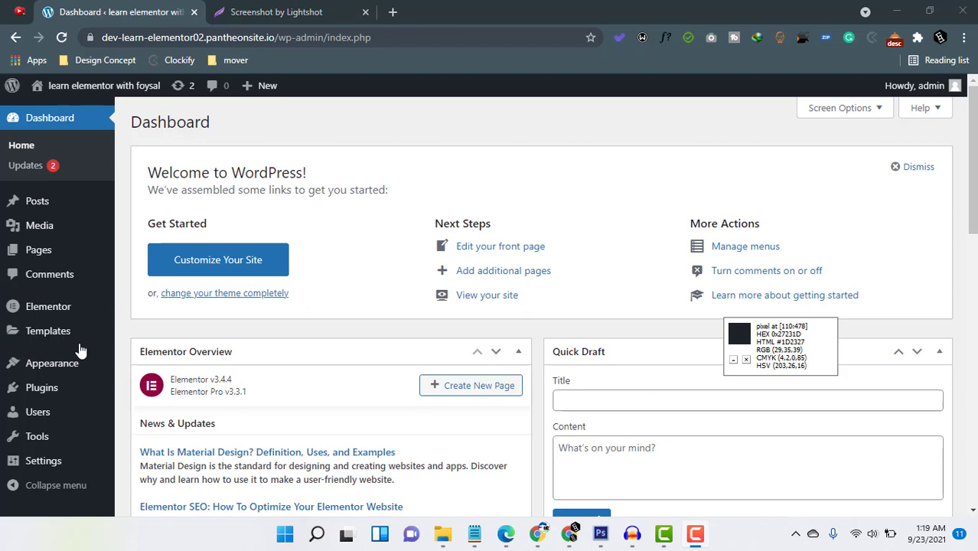
mouse_move(54, 368)
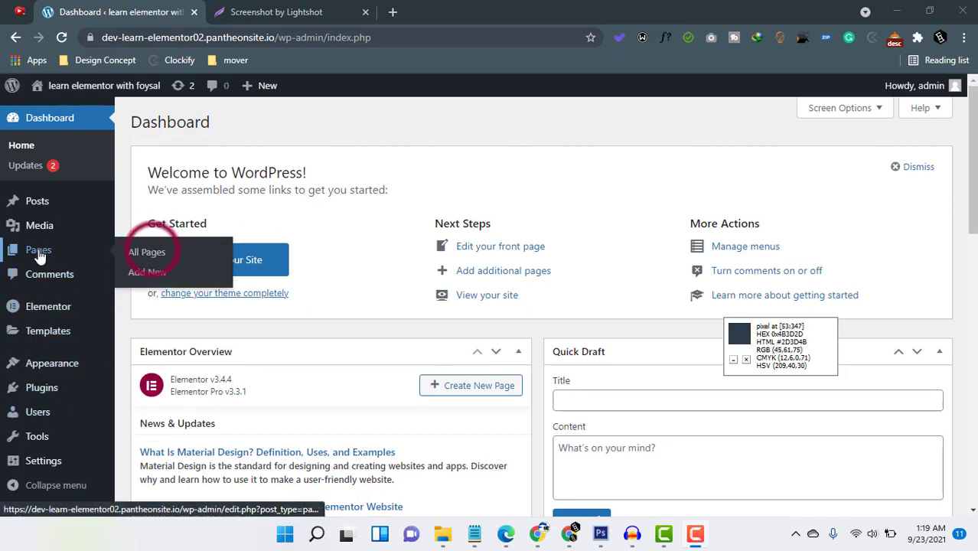
click(150, 254)
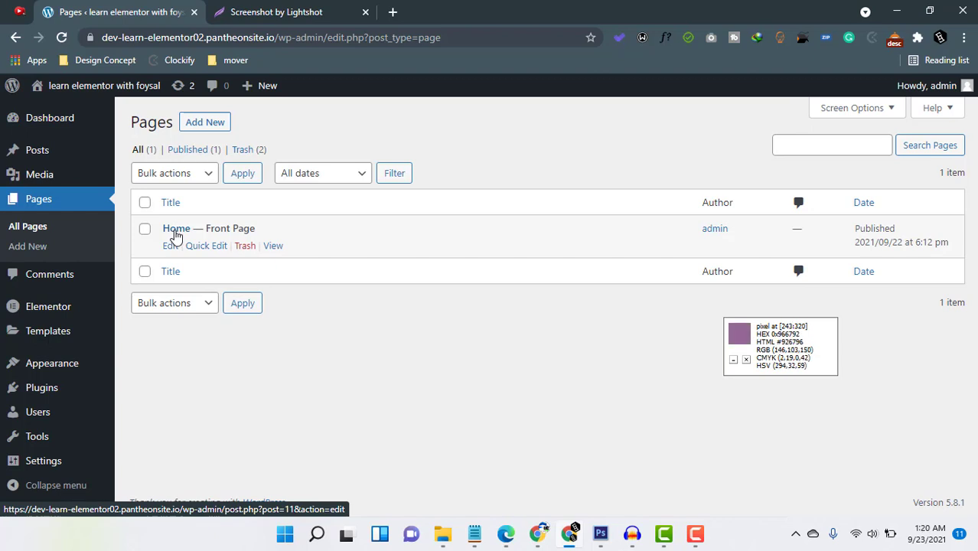
click(169, 247)
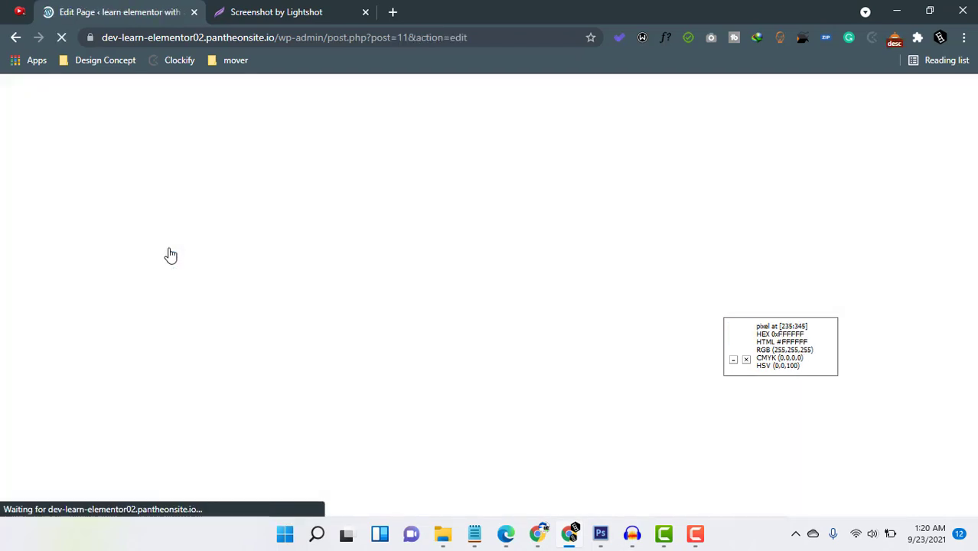
Delete the Lorem Ipsum paragraph from the Home page and update the page.
click(946, 435)
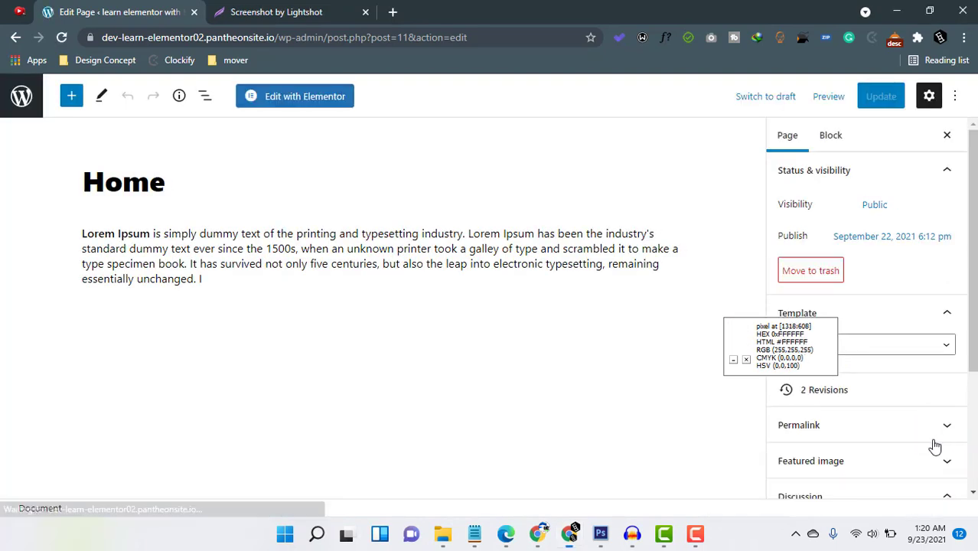
triple_click(186, 248)
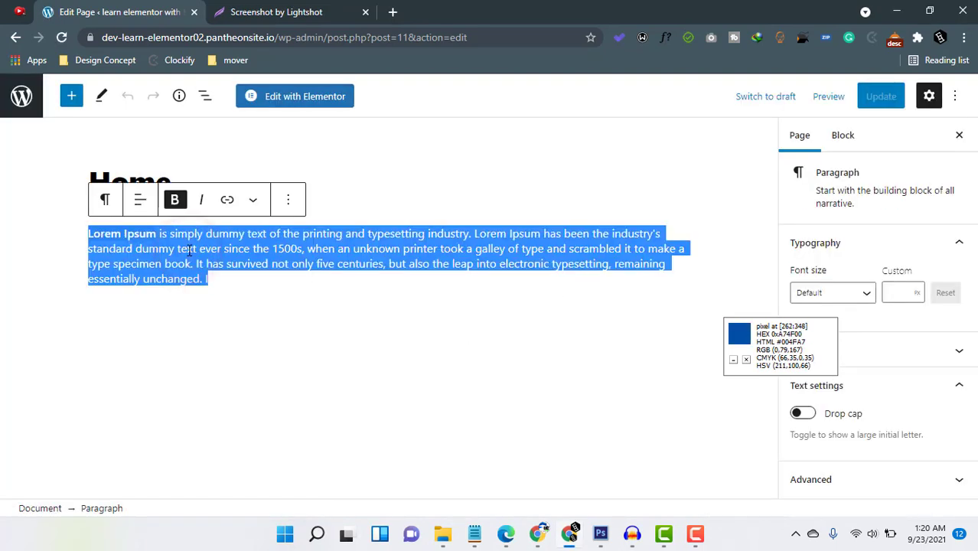
key(BackSpace)
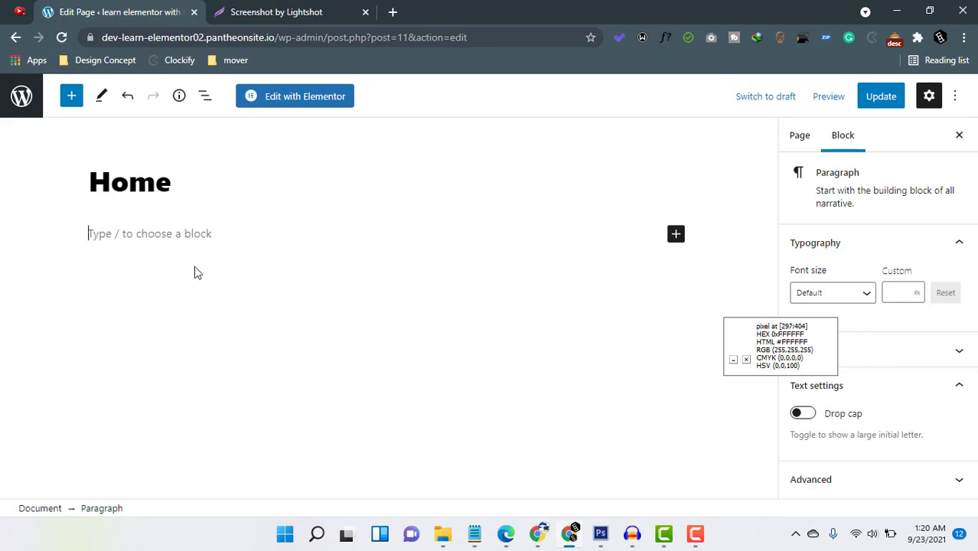
click(885, 100)
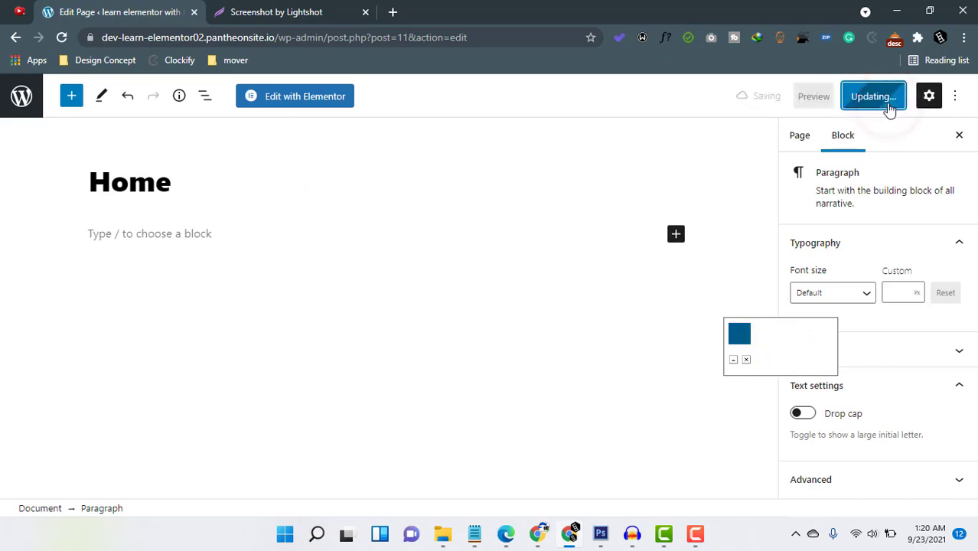
Open the Home page in the Elementor editor and set its page layout to Elementor Canvas.
click(310, 102)
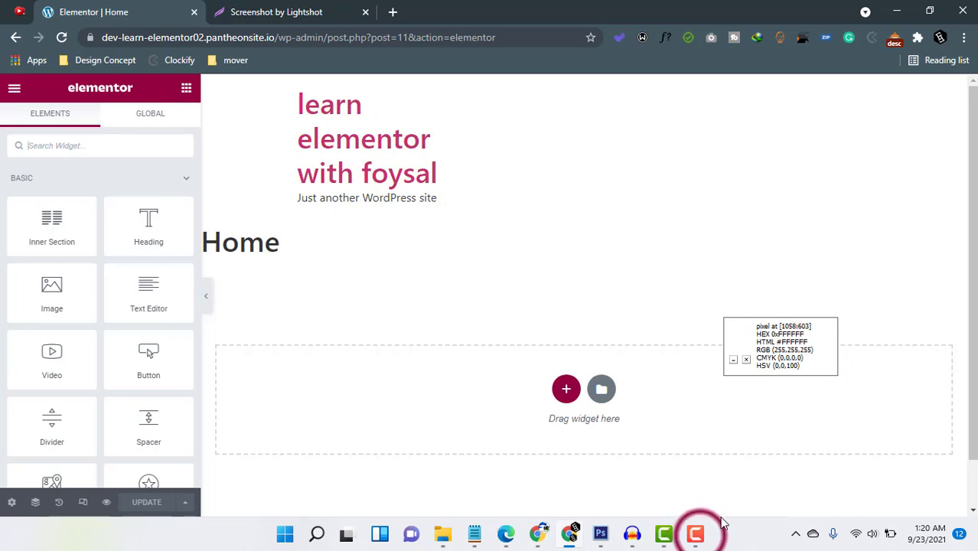
click(696, 534)
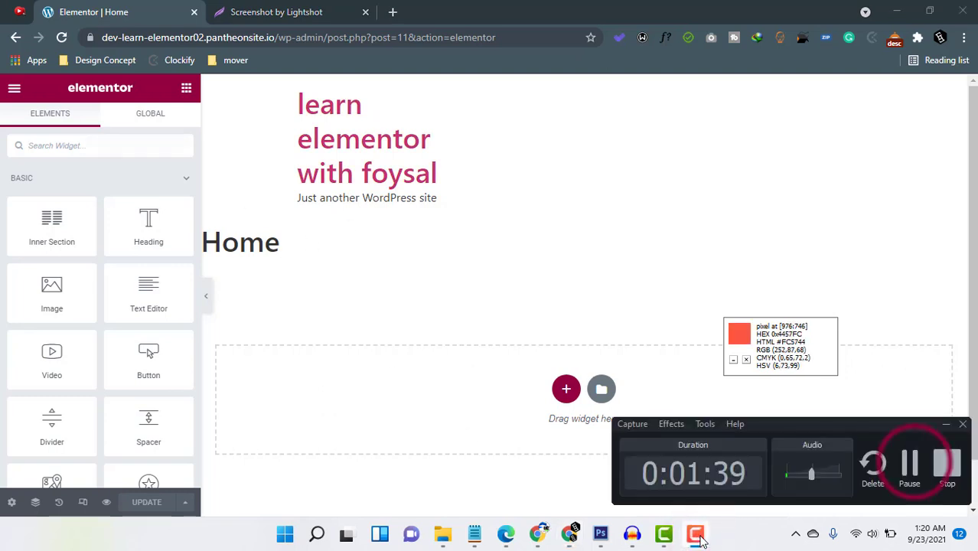
click(909, 463)
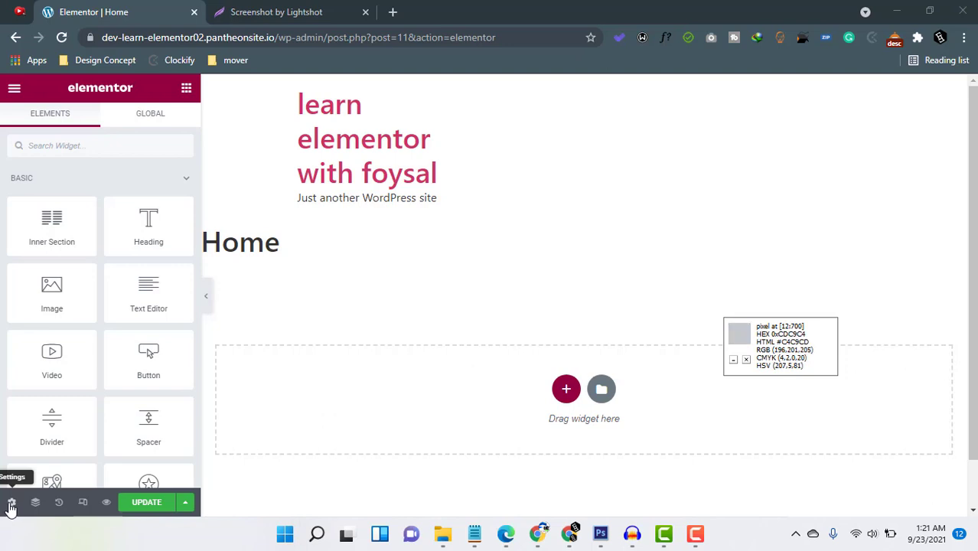
click(13, 505)
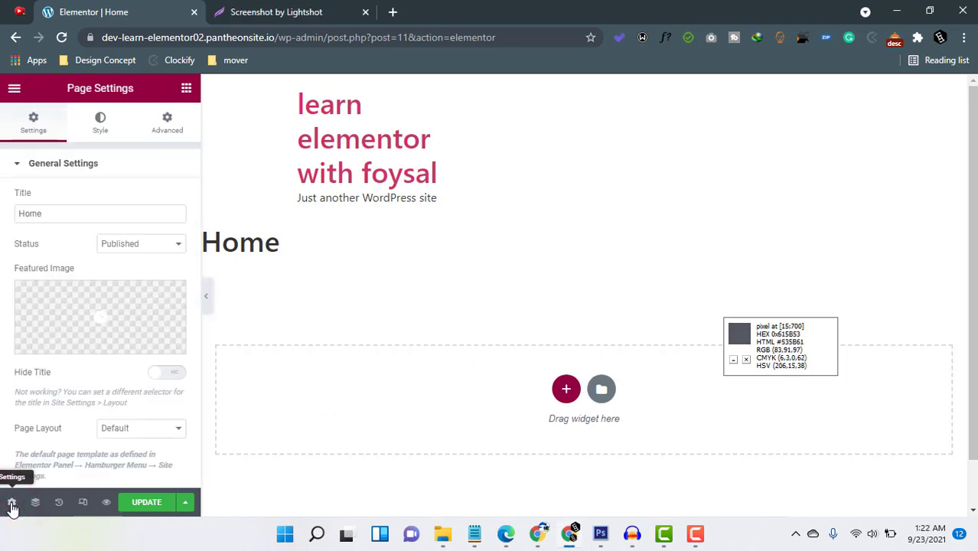
click(126, 427)
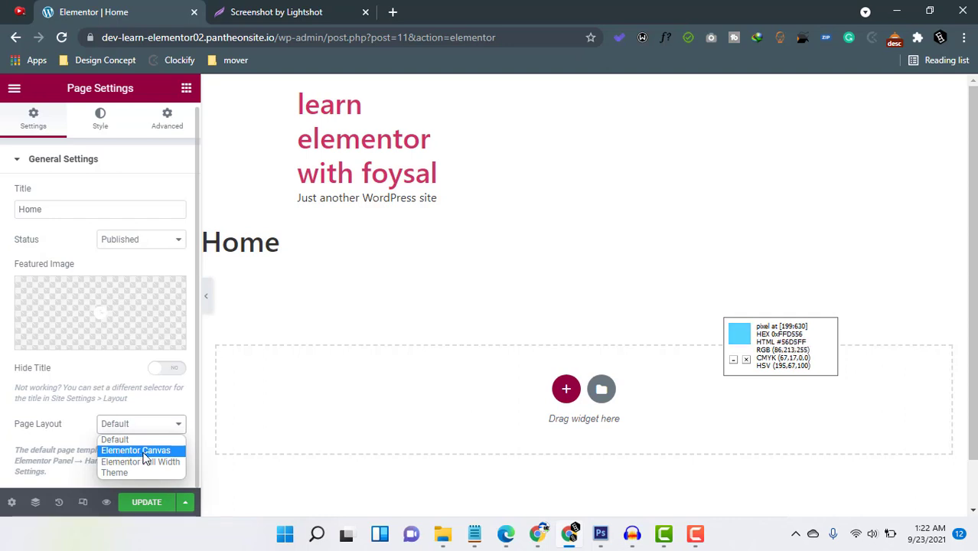
click(143, 453)
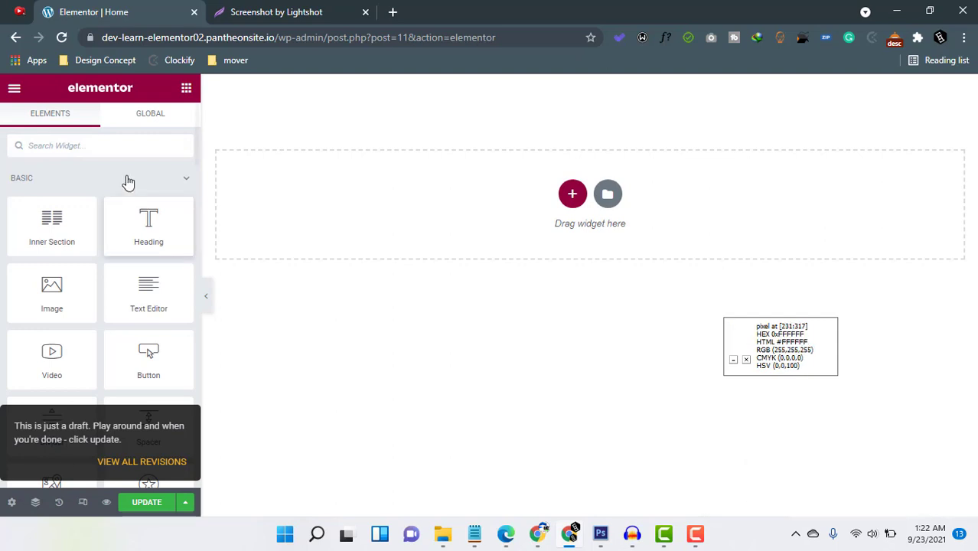
View the site's front page in a new browser tab using its copied base address, and return to the editor.
click(274, 37)
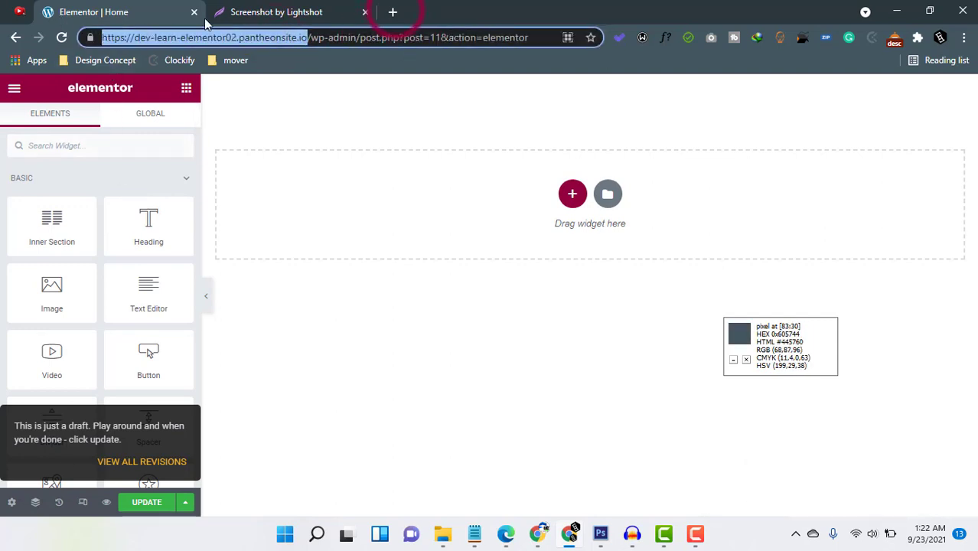
click(393, 12)
text(https://dev-learn-elementor02.pantheonsite.io/)
key(Return)
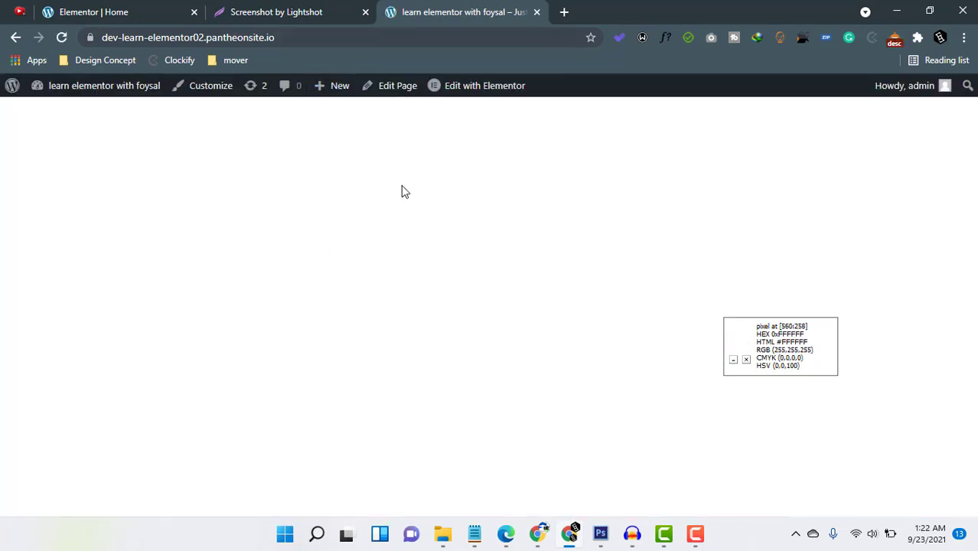
click(107, 12)
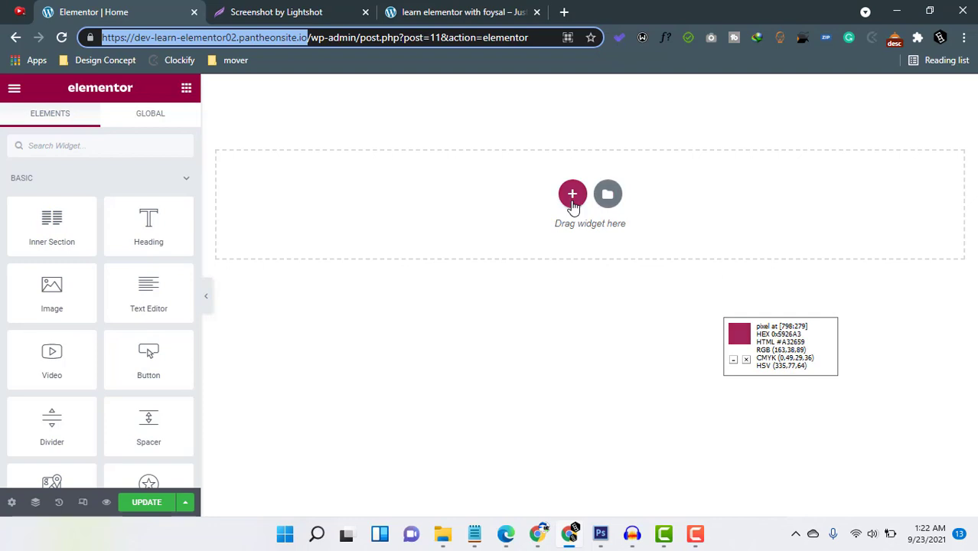
Add a new single-column section for the header, checking the Lightshot layout sketch for the planned structure.
drag(767, 349, 902, 464)
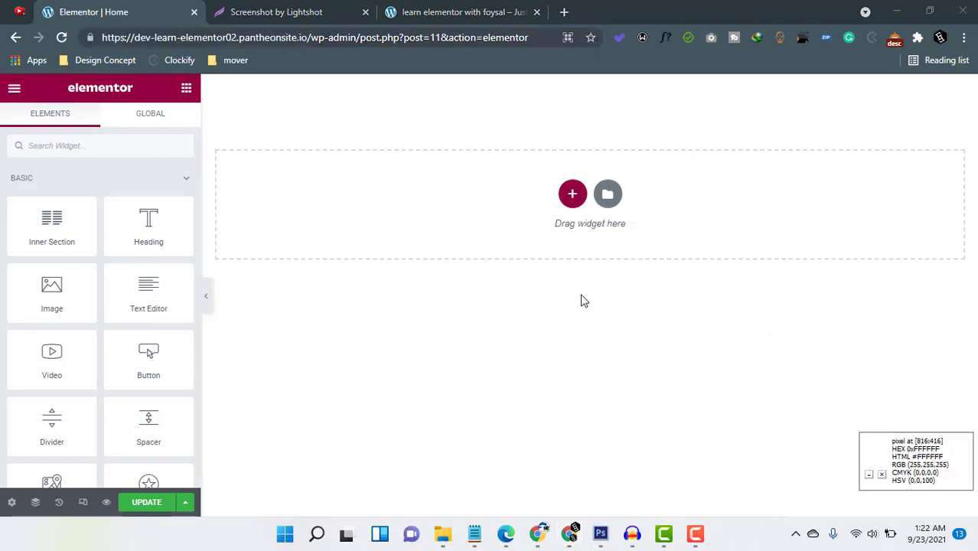
click(573, 203)
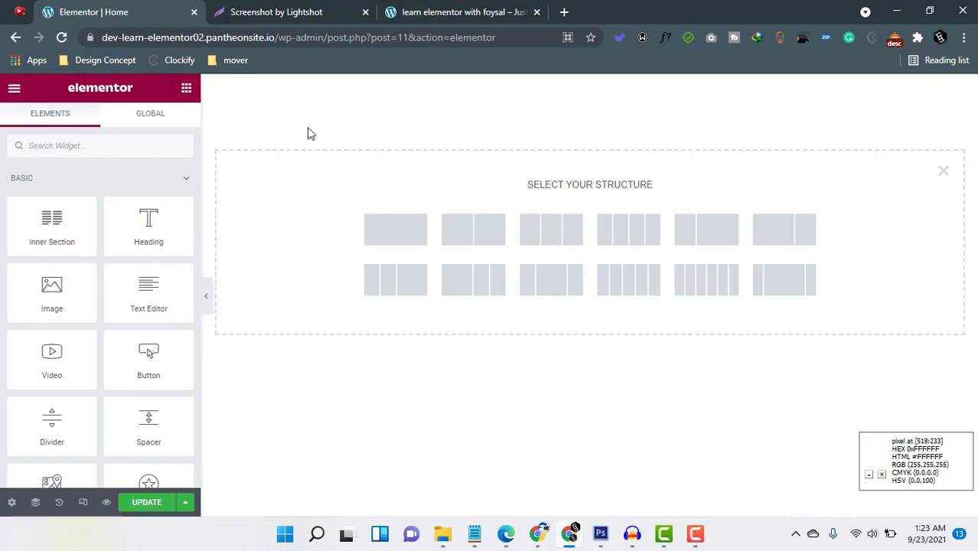
click(294, 12)
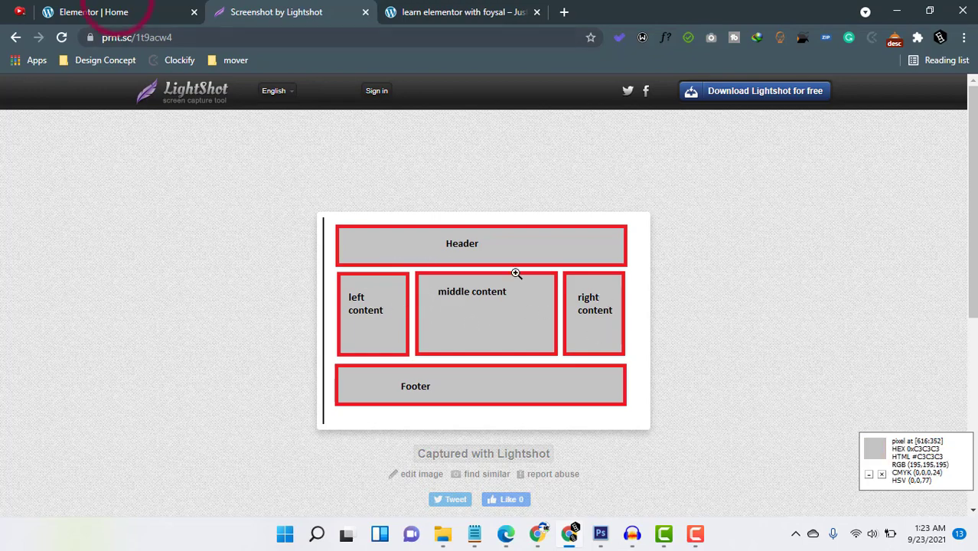
click(115, 12)
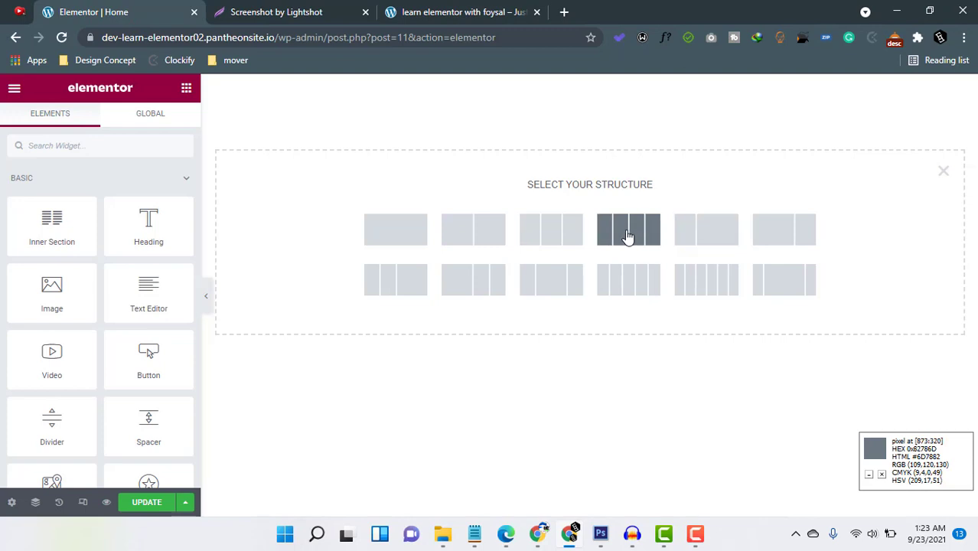
click(397, 239)
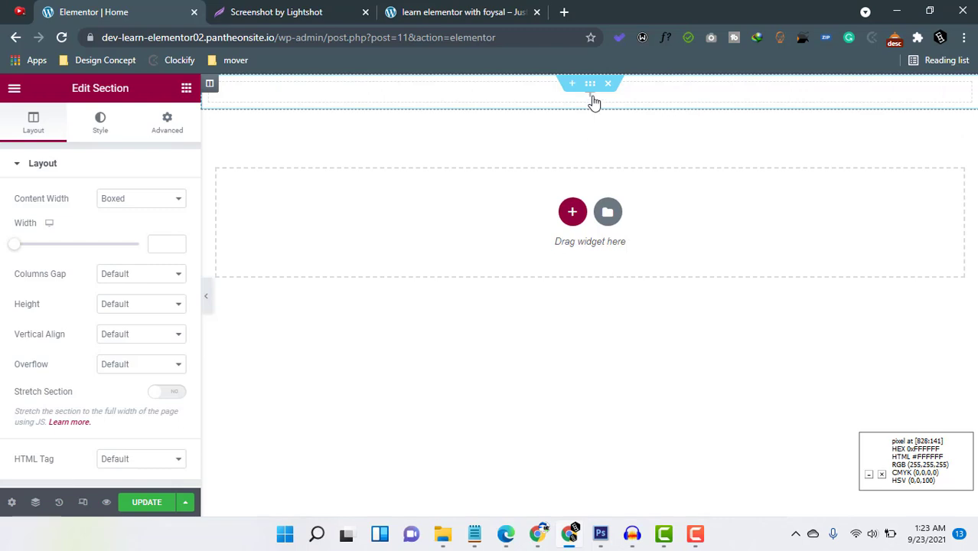
Place an Image widget in the empty column of the new section.
click(641, 98)
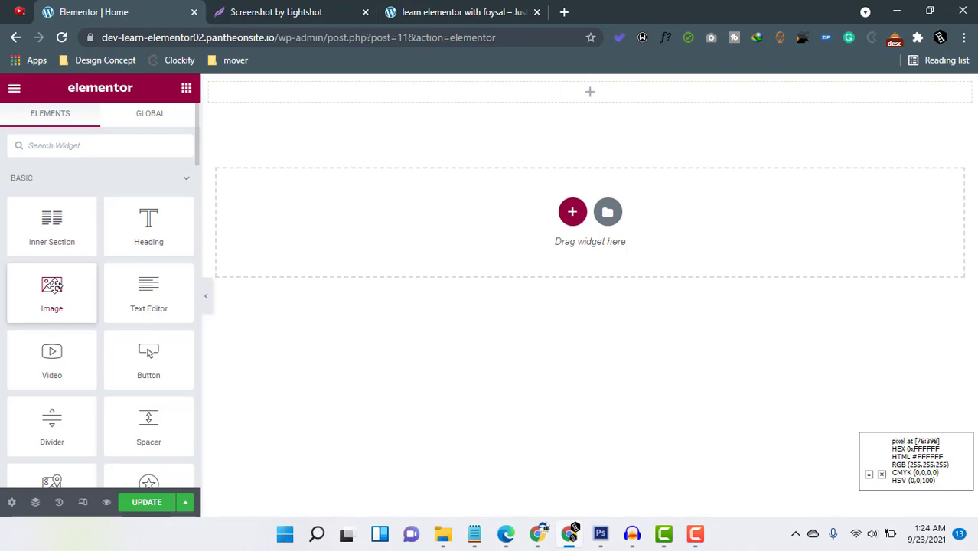
click(68, 151)
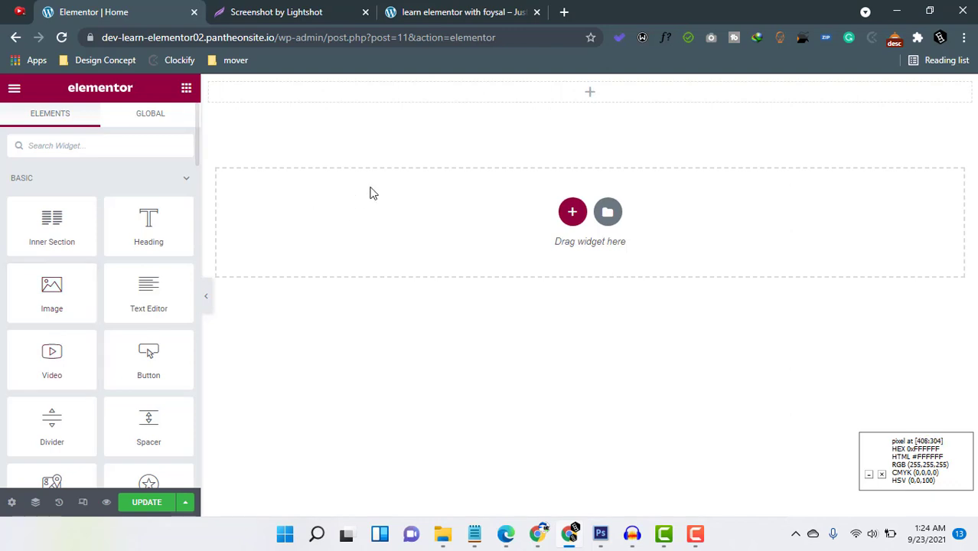
click(69, 298)
drag(69, 298, 596, 89)
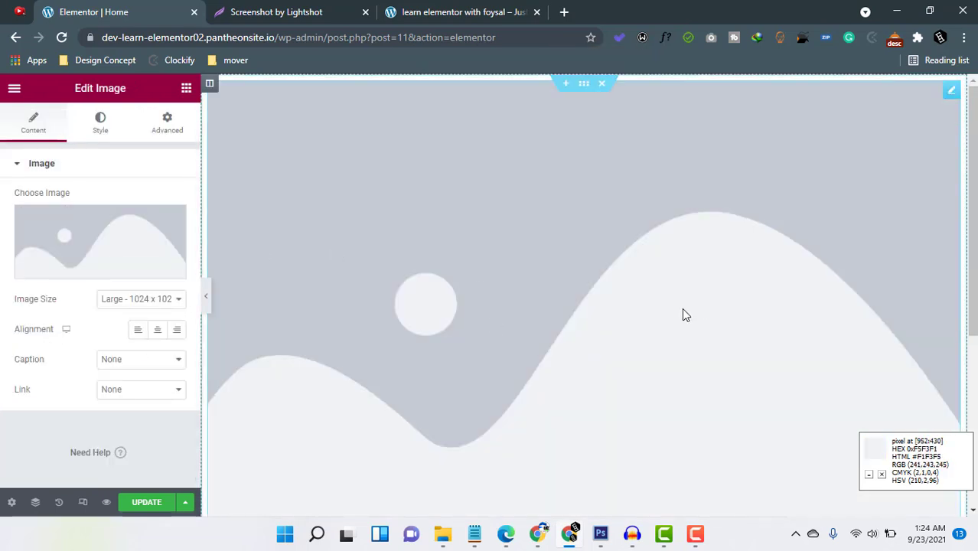
Upload three images from the computer to the media library and insert 1.jpg into the Image widget.
click(87, 238)
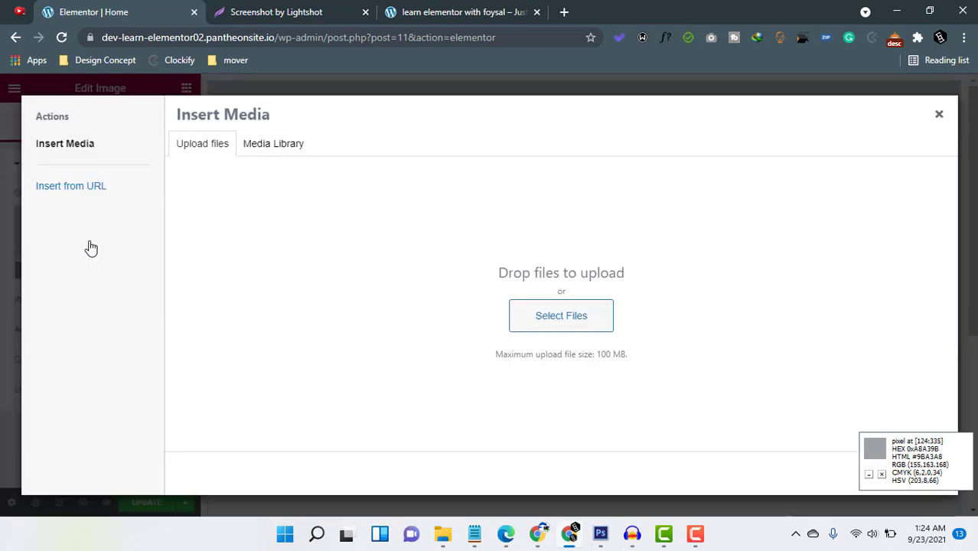
click(575, 320)
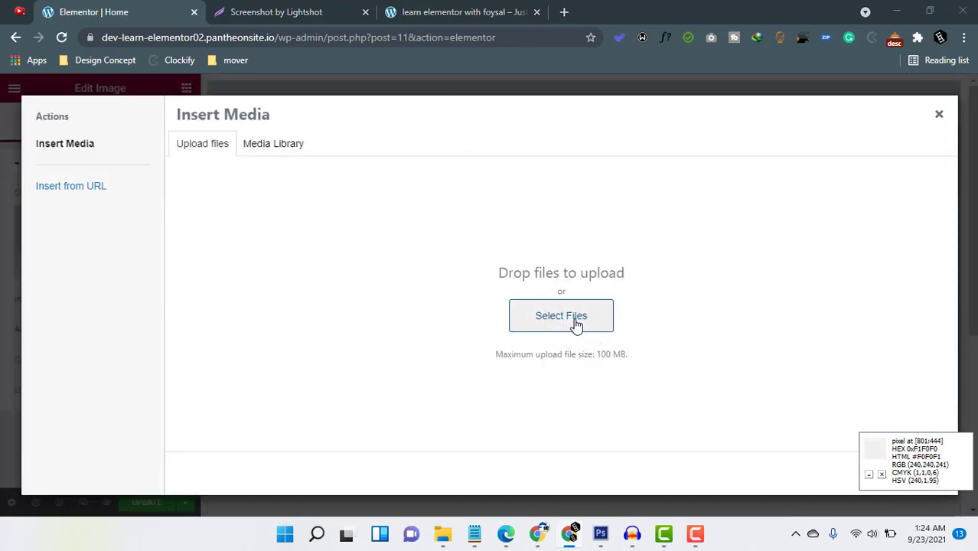
scroll(83, 223, down, 3)
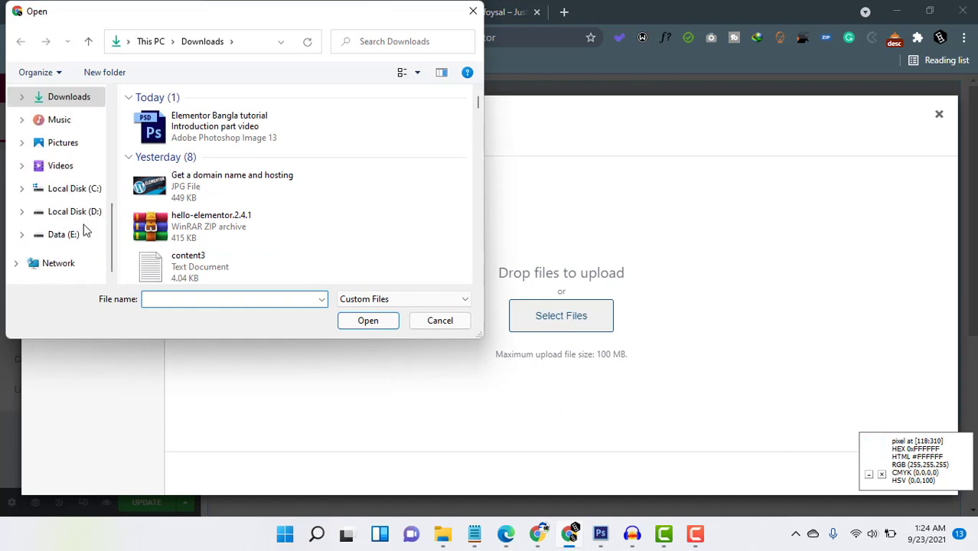
scroll(76, 215, up, 5)
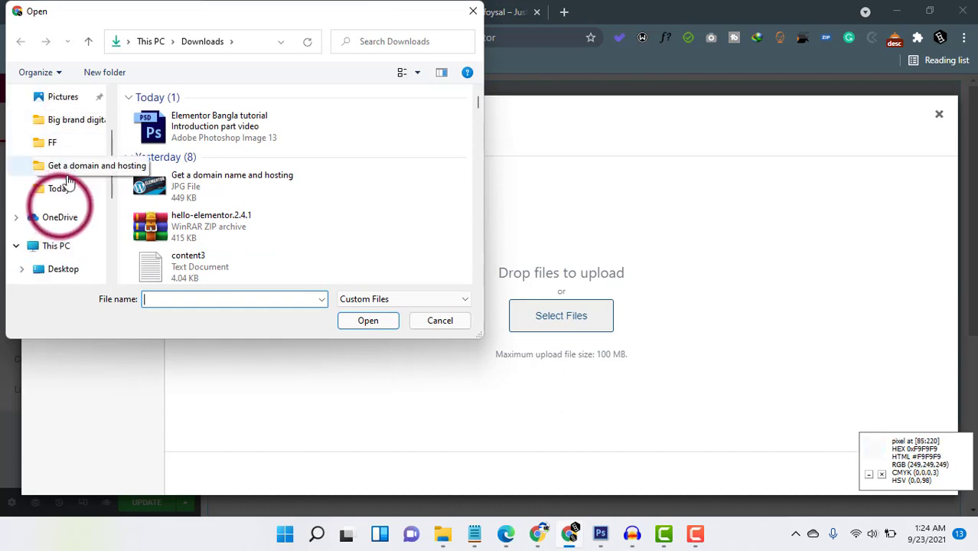
click(54, 208)
drag(178, 180, 153, 111)
click(373, 321)
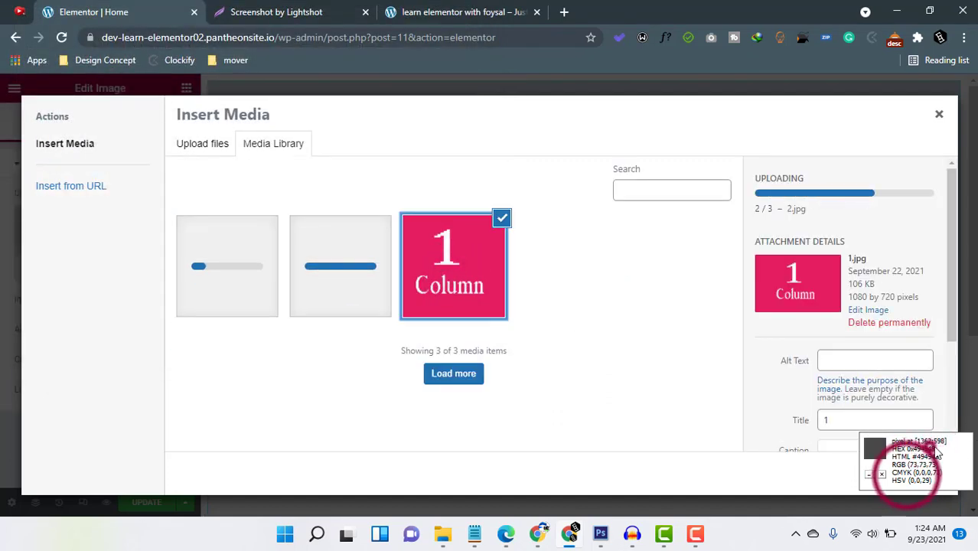
click(907, 472)
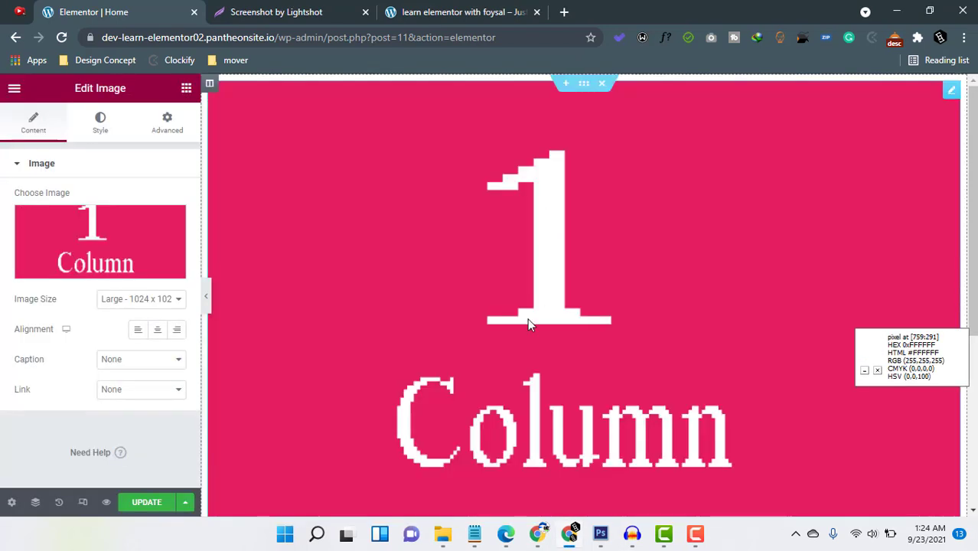
Reduce the width of the "1 Column" image to 12% in its style settings.
scroll(593, 261, down, 3)
scroll(605, 260, up, 3)
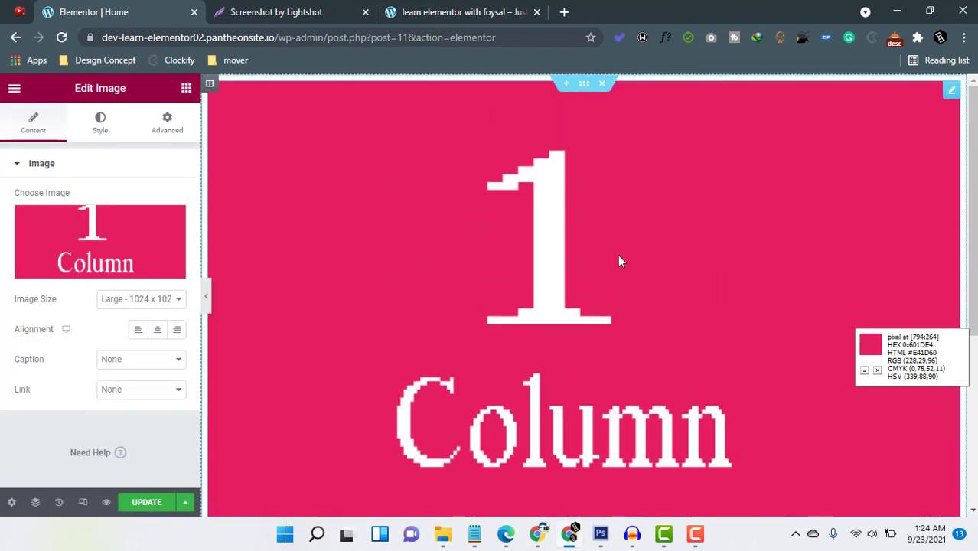
click(101, 122)
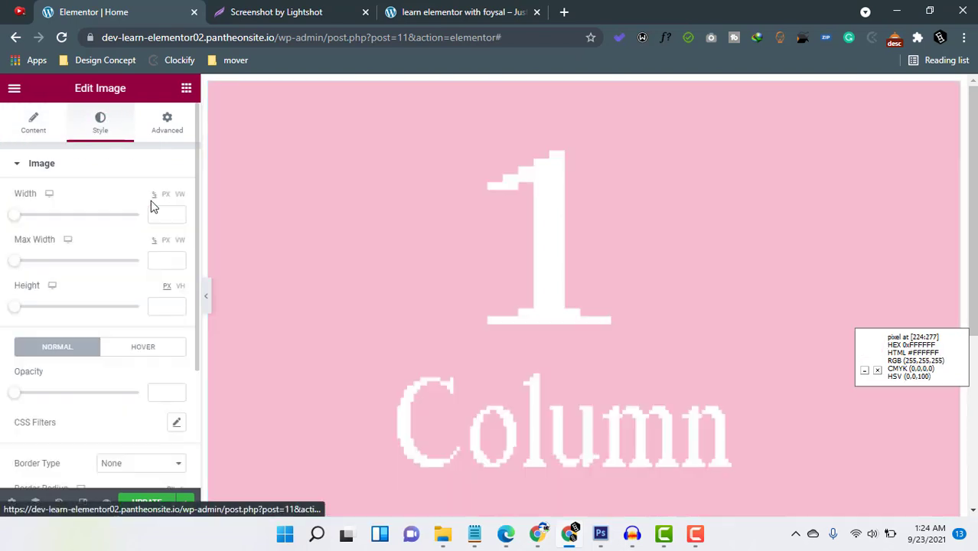
drag(16, 215, 27, 224)
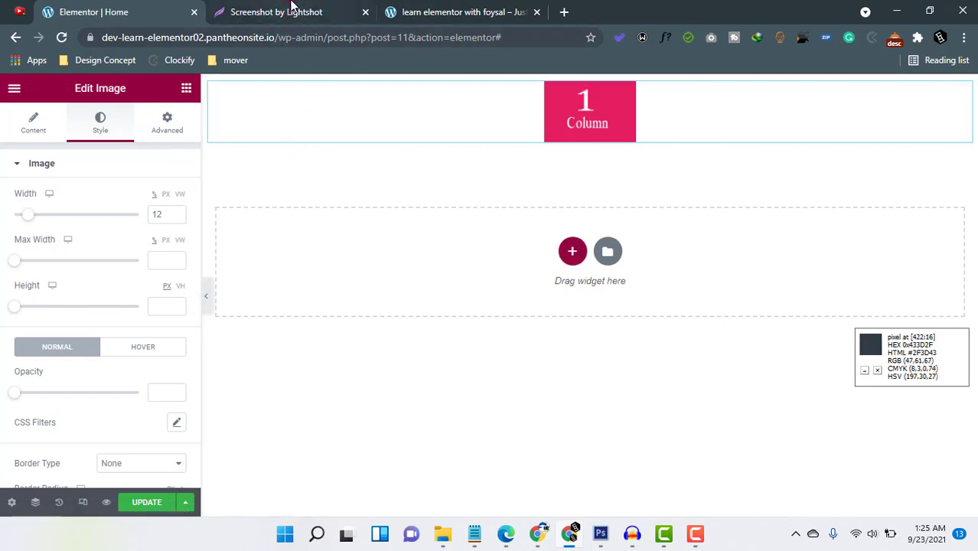
Add a new section with two equal columns below the header, after checking the Lightshot layout sketch.
key(ctrl+Tab)
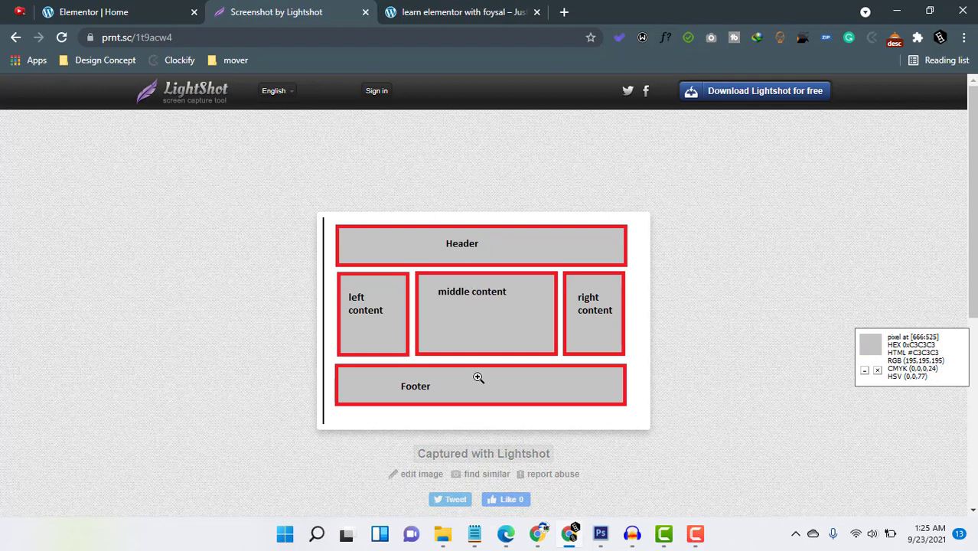
click(102, 14)
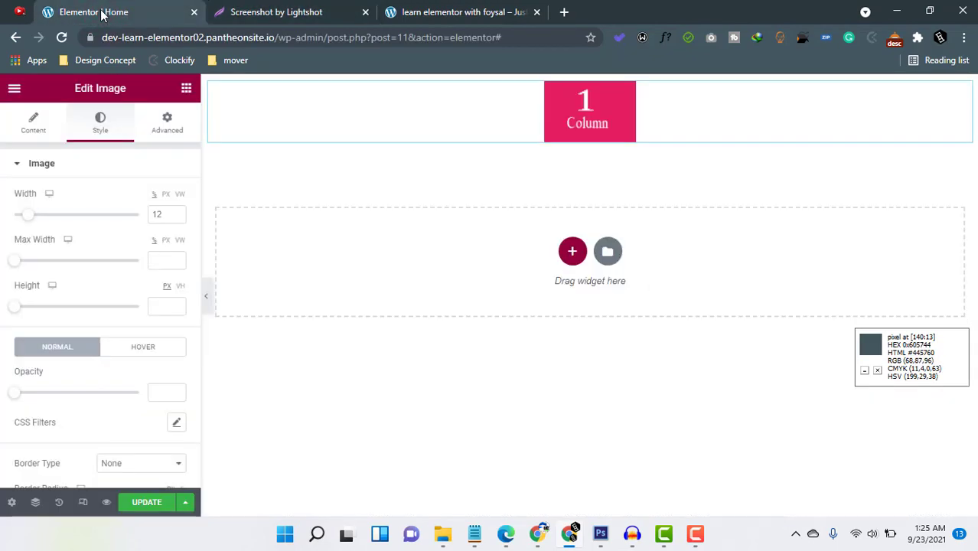
click(573, 257)
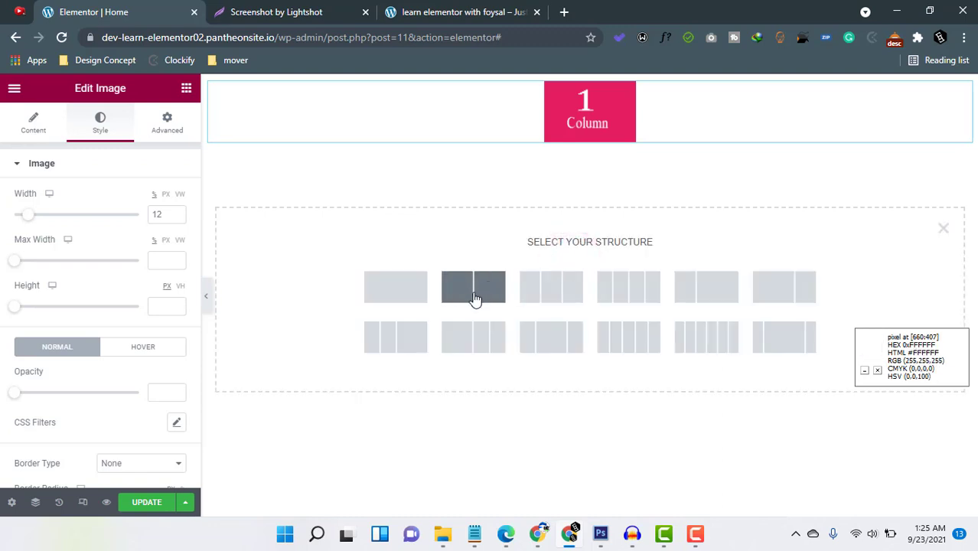
click(475, 299)
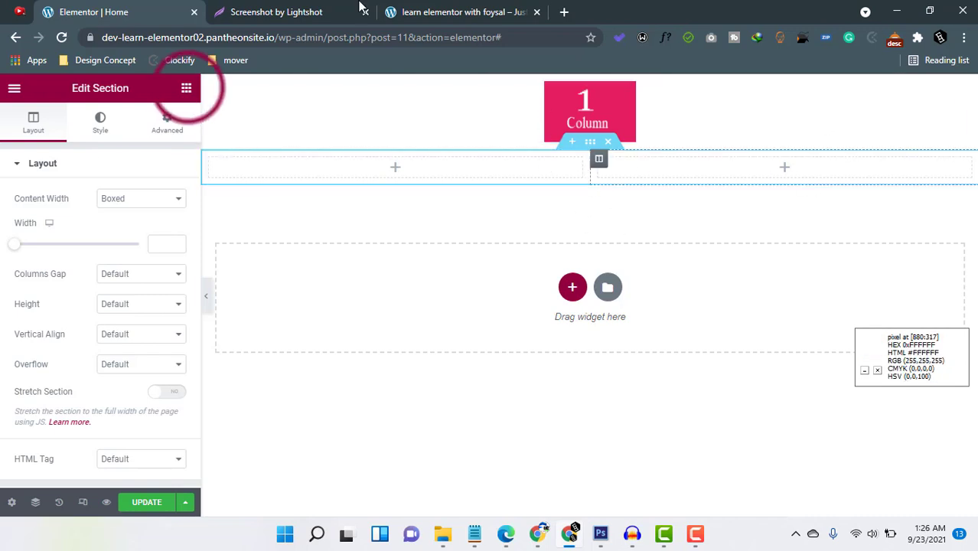
Place an Image widget in the left column of the two-column section and insert the blue "2 Column" image.
click(187, 90)
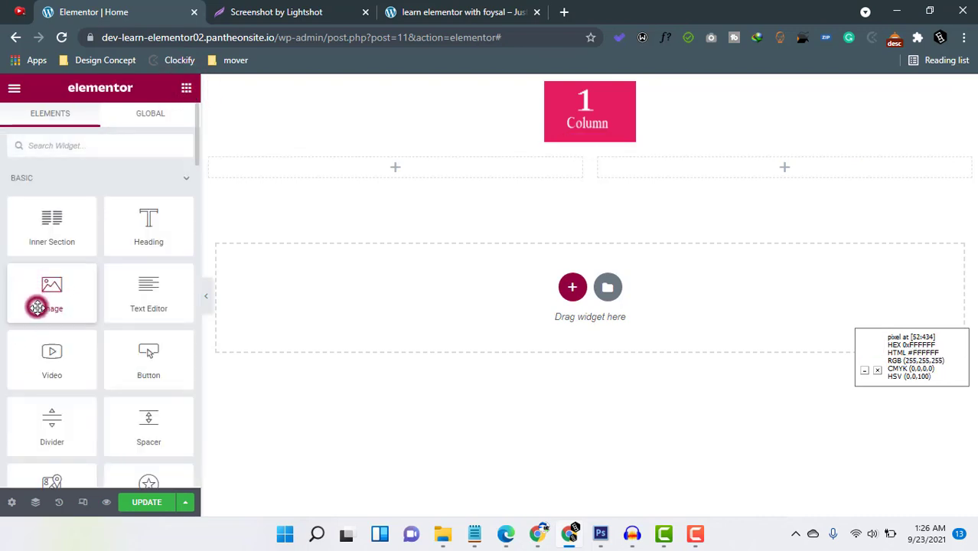
drag(35, 302, 385, 176)
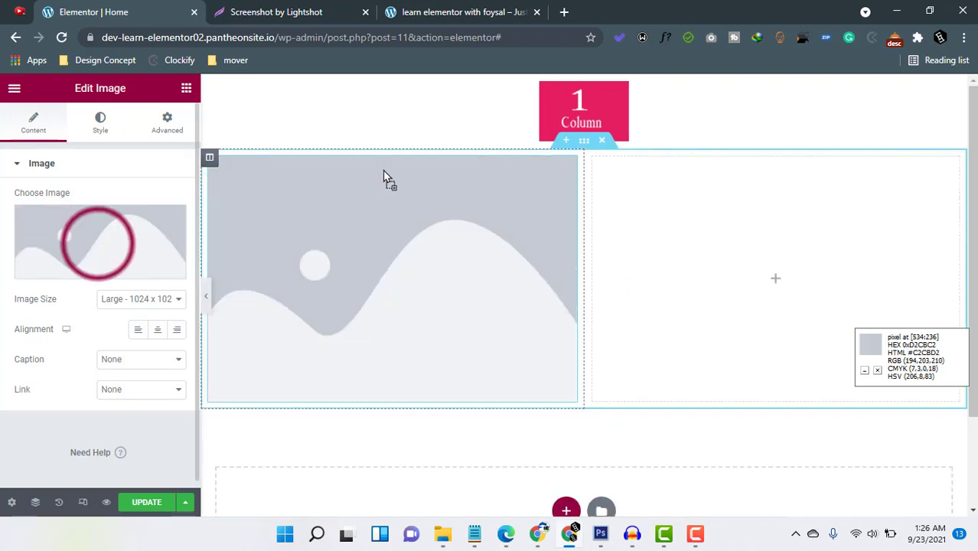
click(98, 245)
click(356, 284)
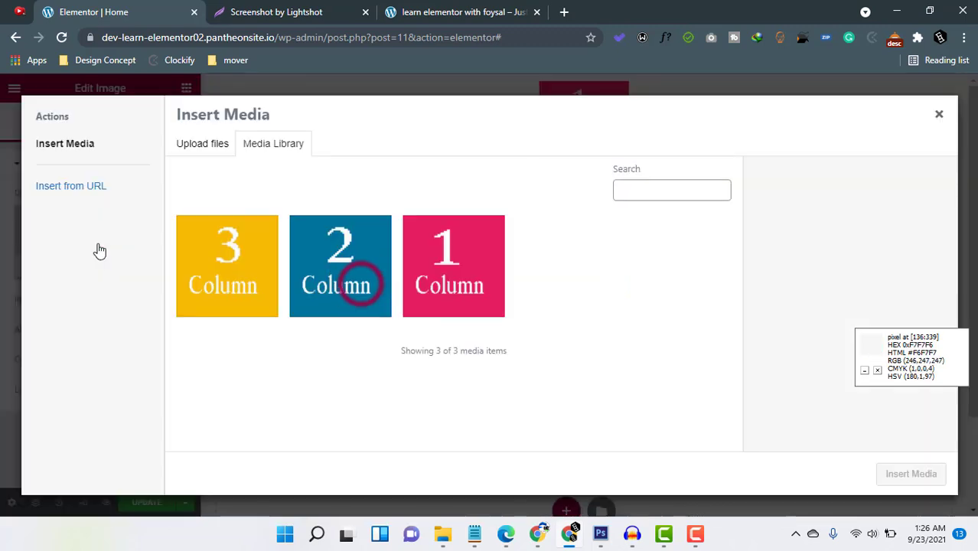
click(912, 475)
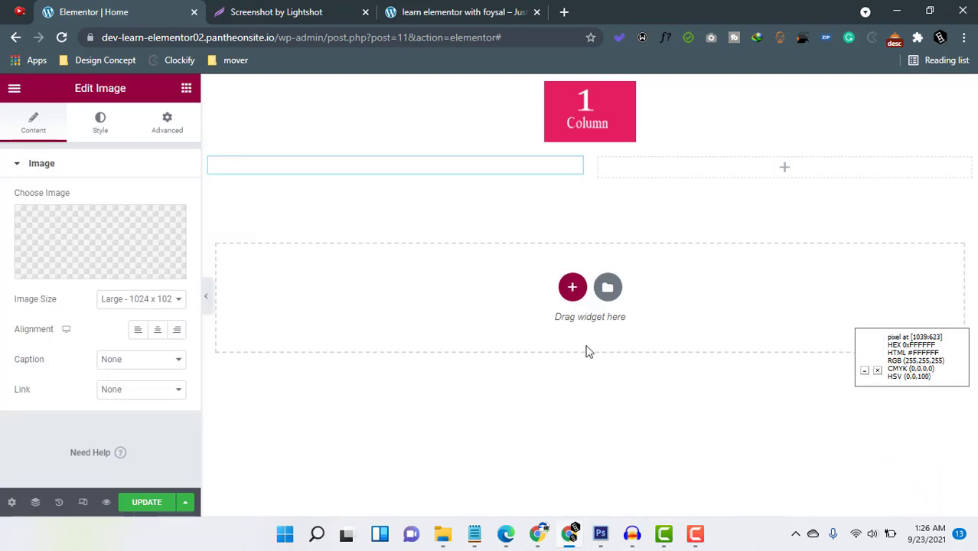
Place an Image widget in the right column of the two-column section and insert the yellow "3 Column" image.
click(186, 88)
drag(31, 294, 787, 280)
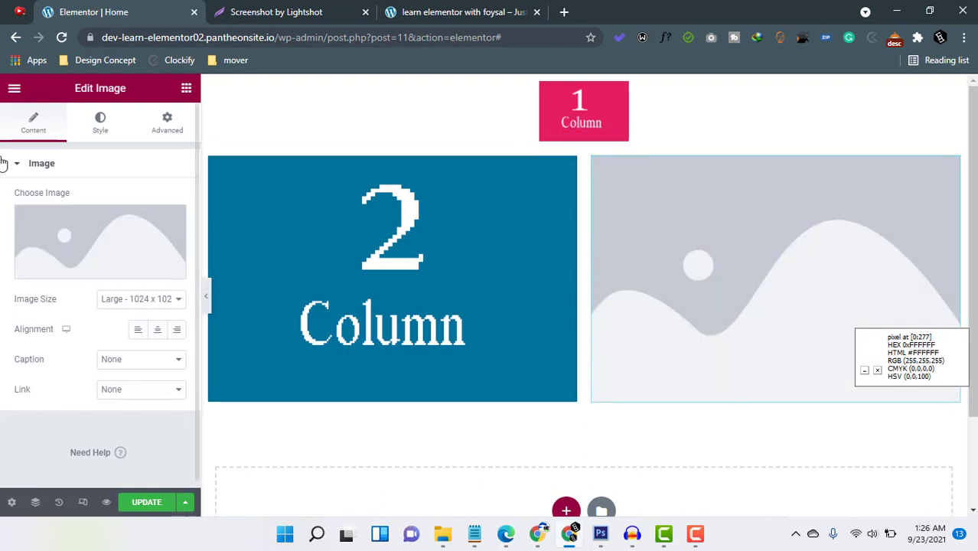
click(98, 251)
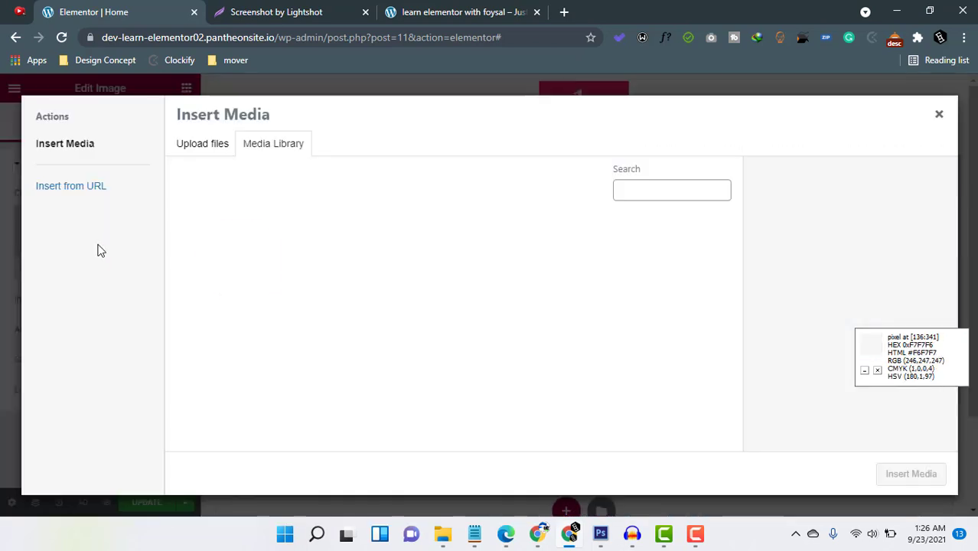
click(239, 260)
click(911, 474)
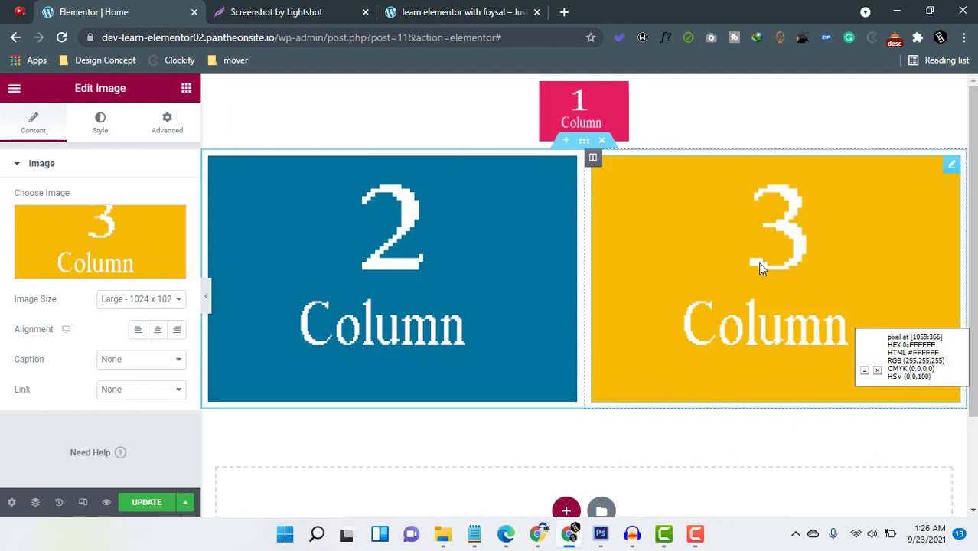
Add a section with three equal columns below the images and look over the structure choices for another section.
scroll(758, 264, down, 1)
click(571, 443)
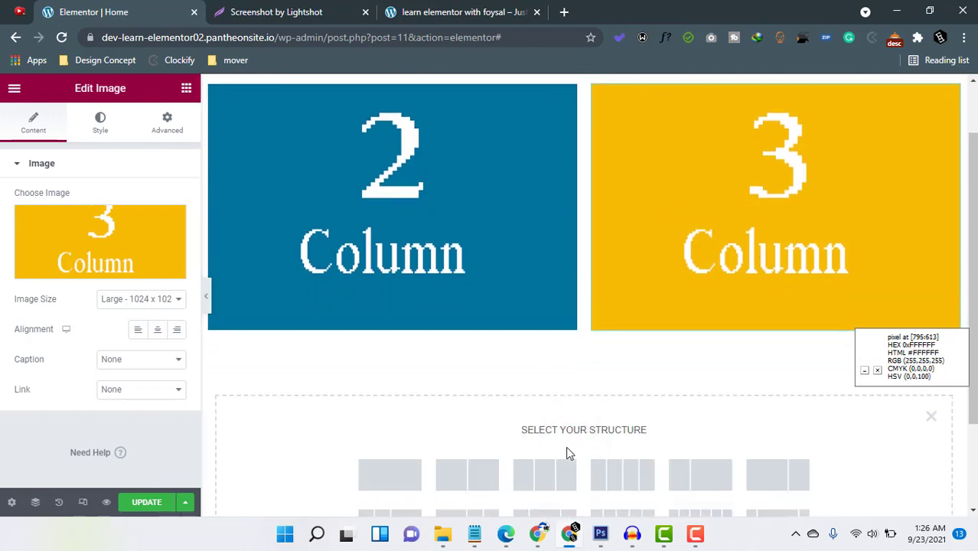
click(551, 479)
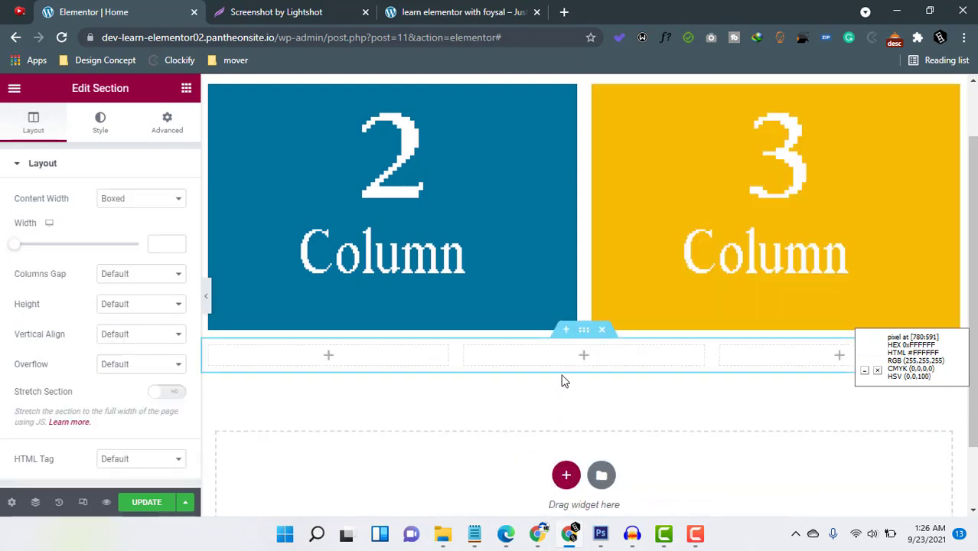
click(566, 474)
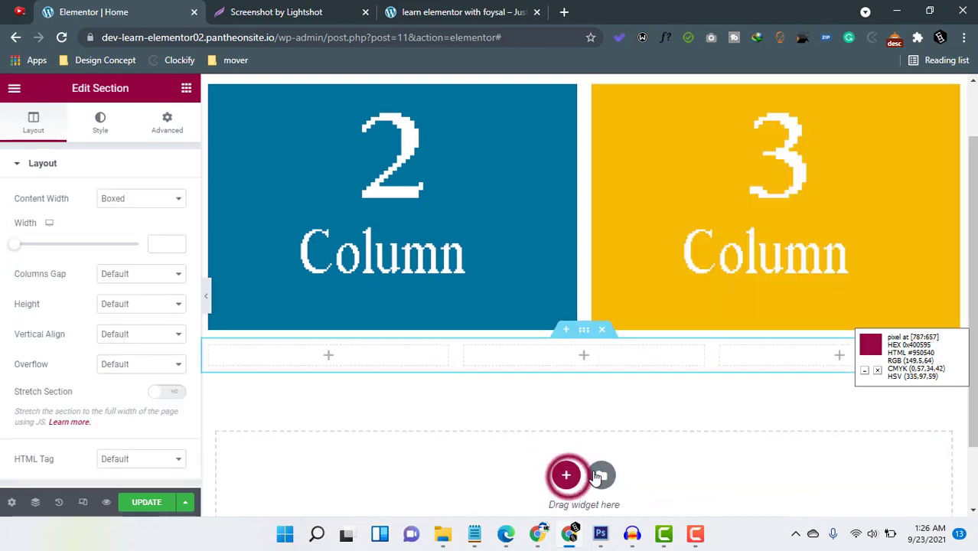
scroll(774, 490, down, 2)
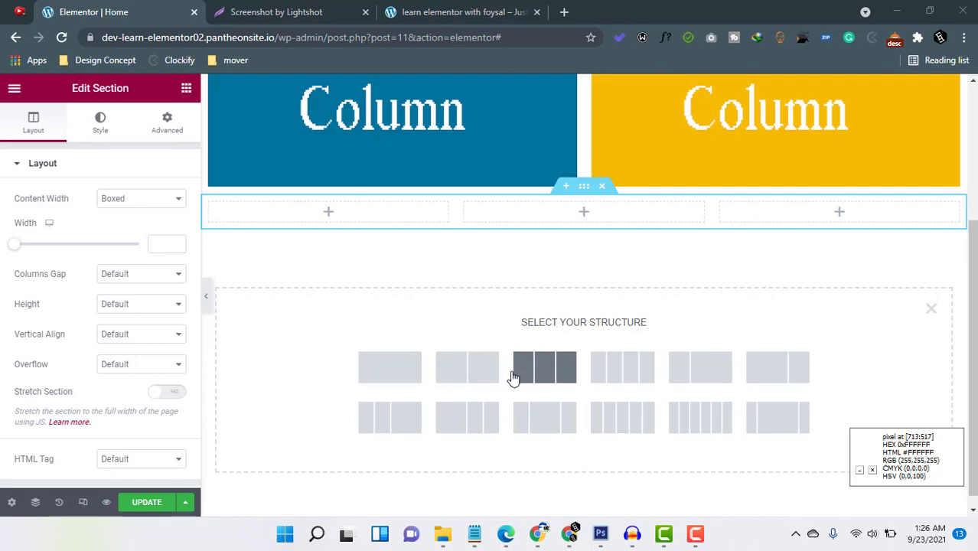
scroll(511, 378, up, 2)
scroll(553, 482, down, 2)
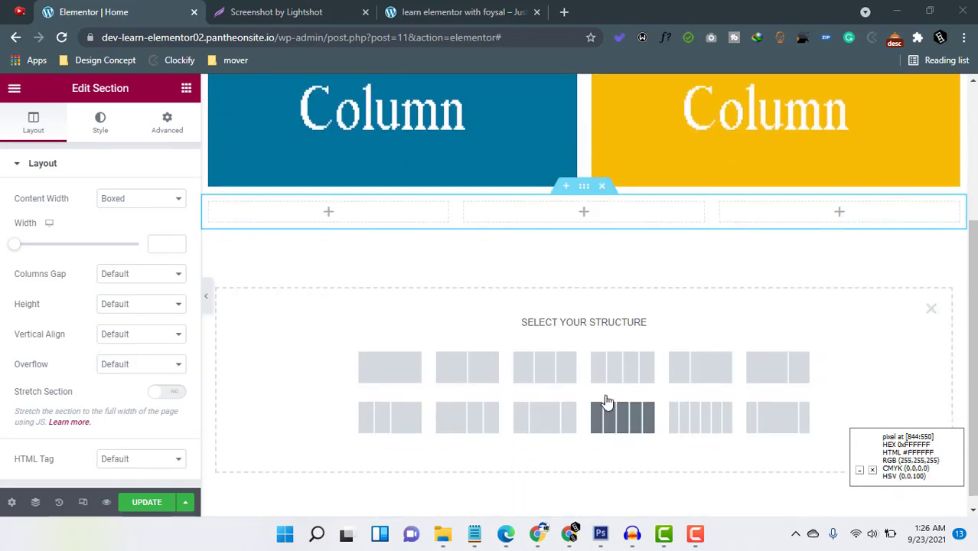
Narrow the column holding the "2 Column" image to about 42% and open its layout settings.
scroll(604, 402, up, 3)
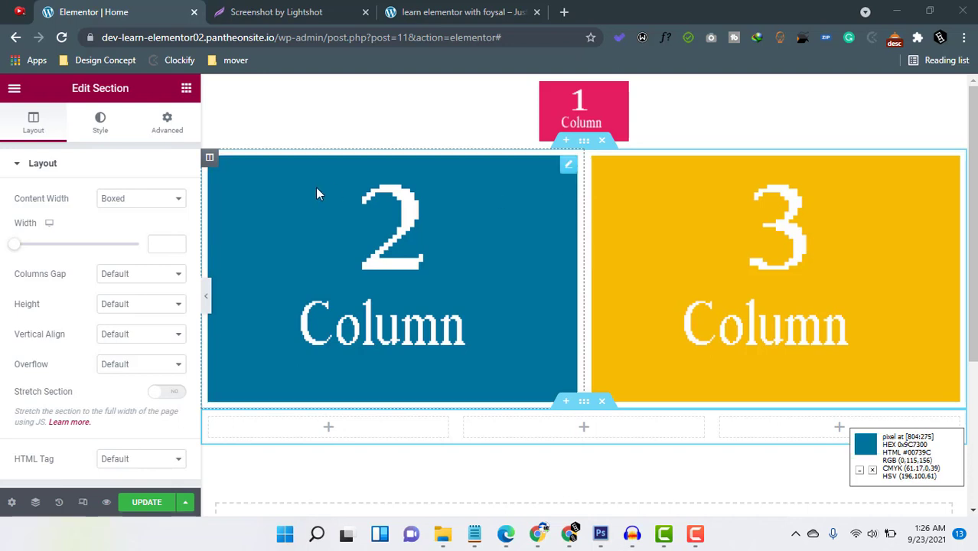
click(586, 249)
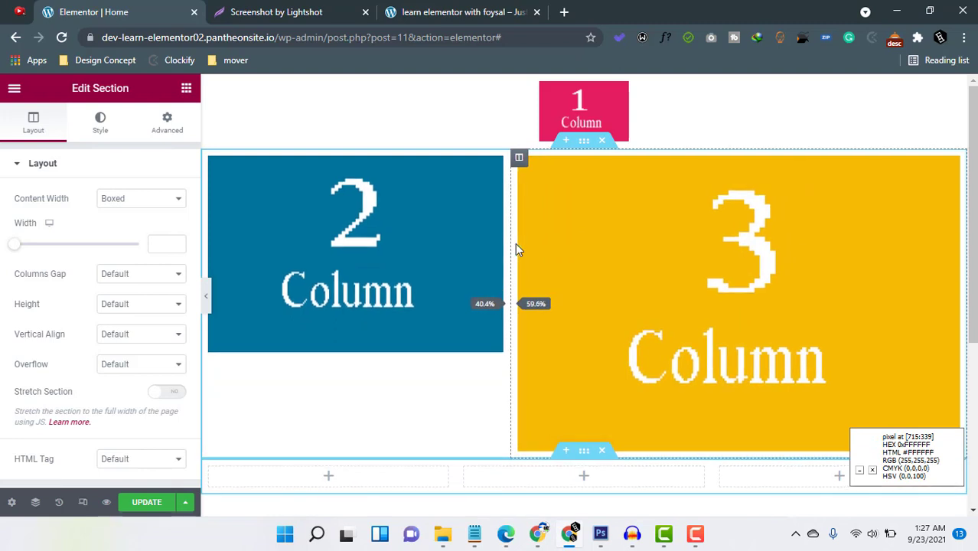
drag(515, 244, 526, 243)
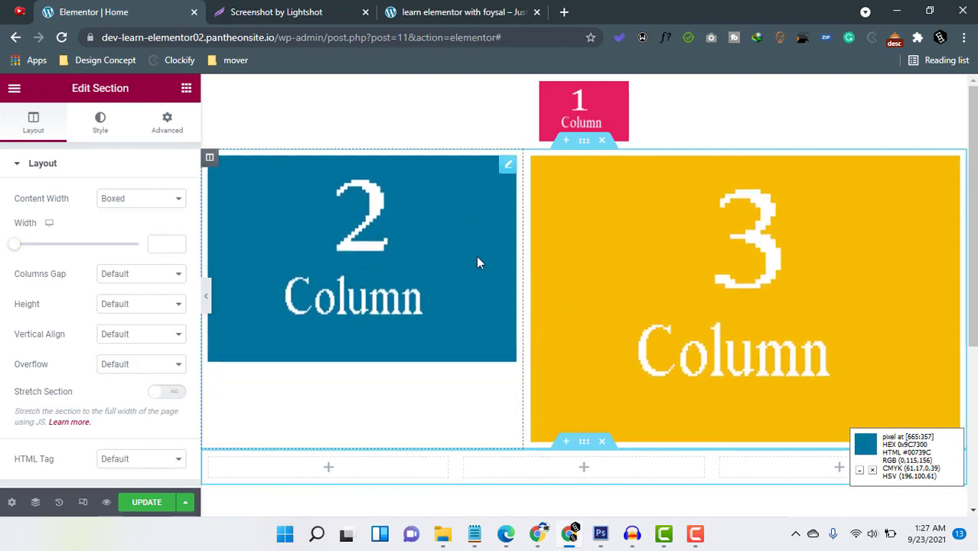
click(210, 160)
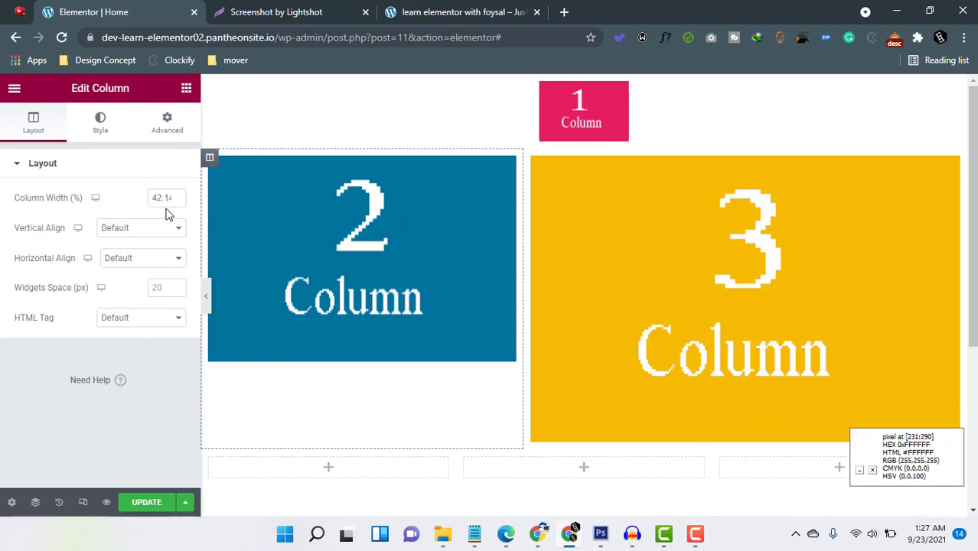
Widen the "2 Column" image's column until both columns of that section are equal.
drag(525, 233, 567, 230)
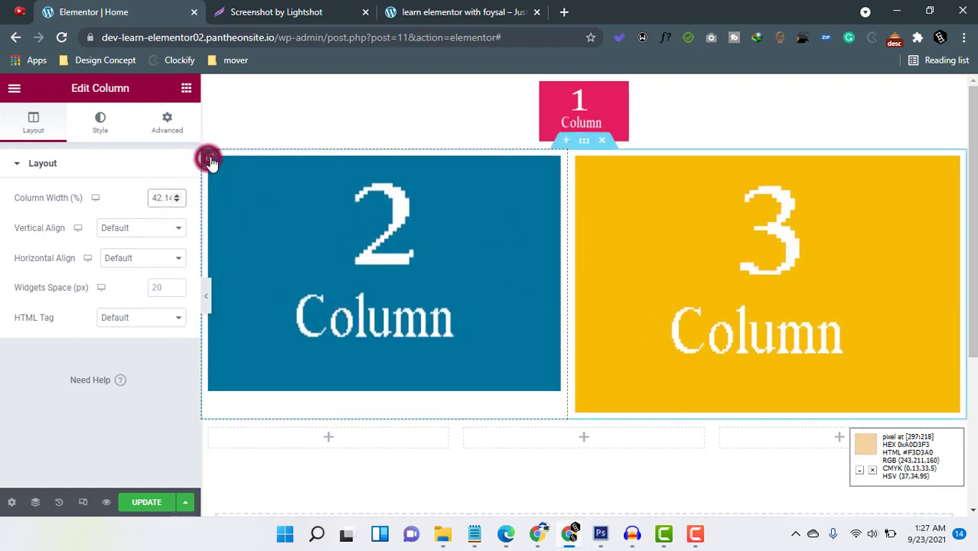
click(569, 235)
drag(601, 240, 584, 258)
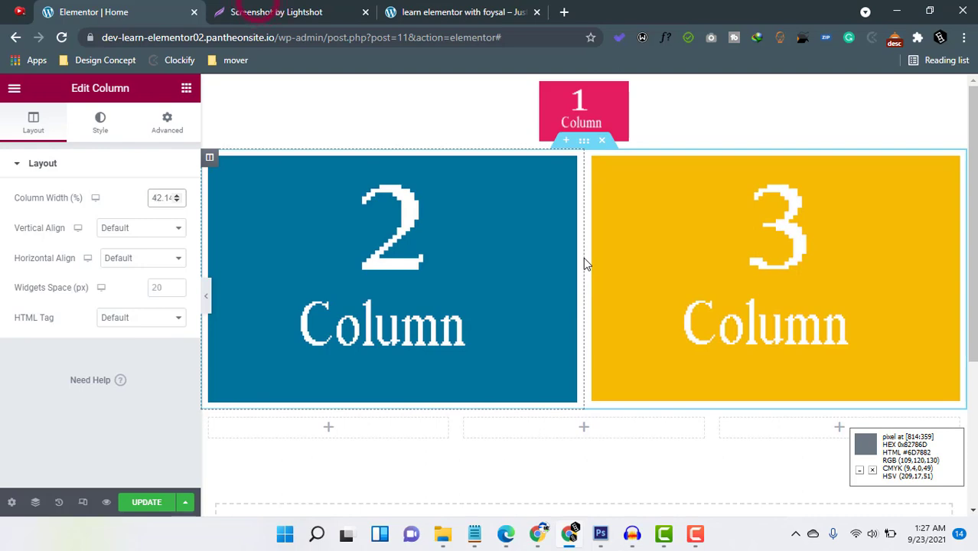
Check the Lightshot layout sketch, add a second three-column section and delete the duplicate.
click(259, 6)
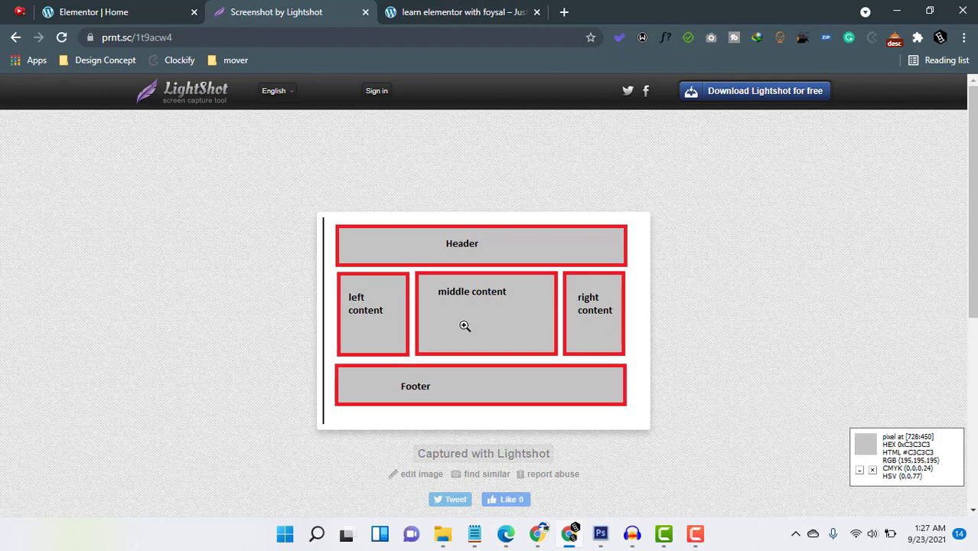
click(115, 8)
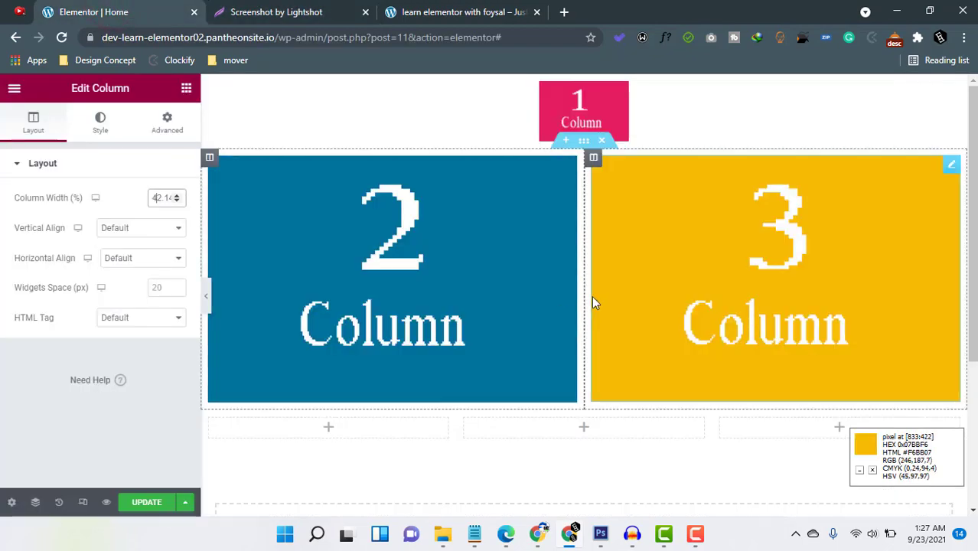
scroll(591, 296, down, 3)
click(553, 366)
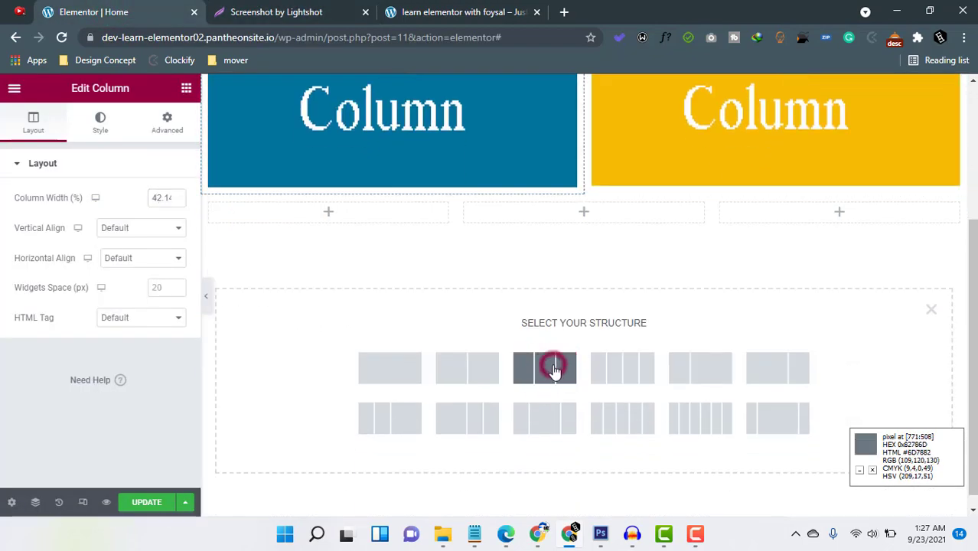
click(602, 246)
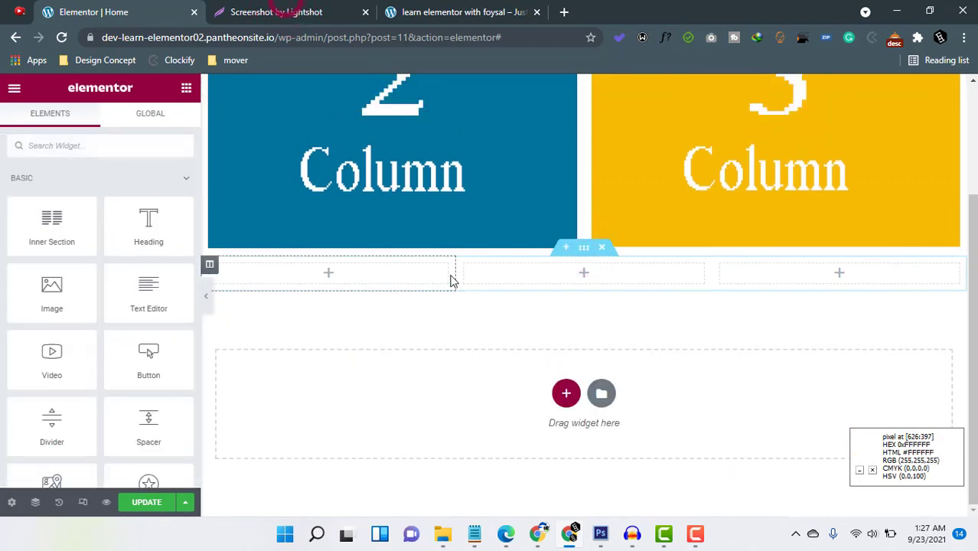
Resize the three empty columns to about 23%, 53% and 23%, following the left, middle and right content of the Lightshot sketch.
click(276, 11)
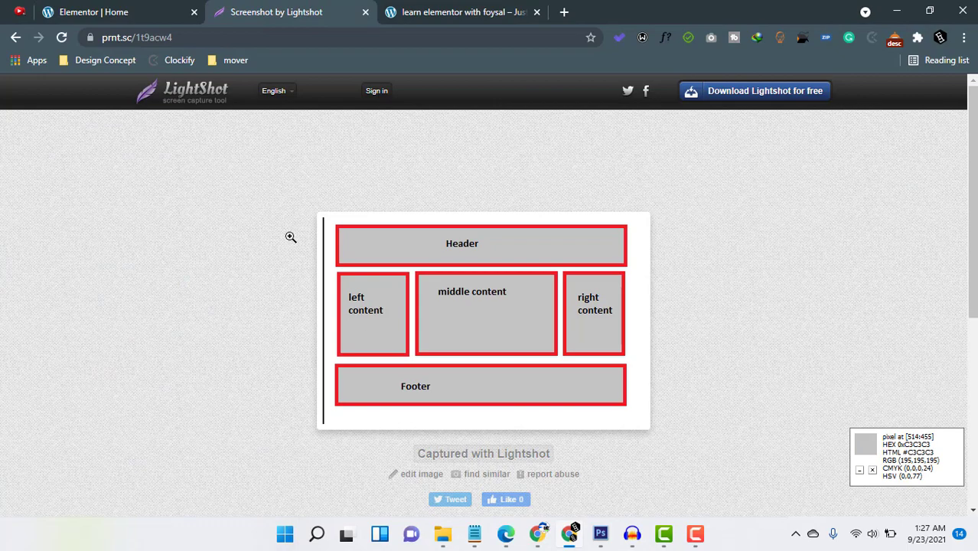
click(76, 9)
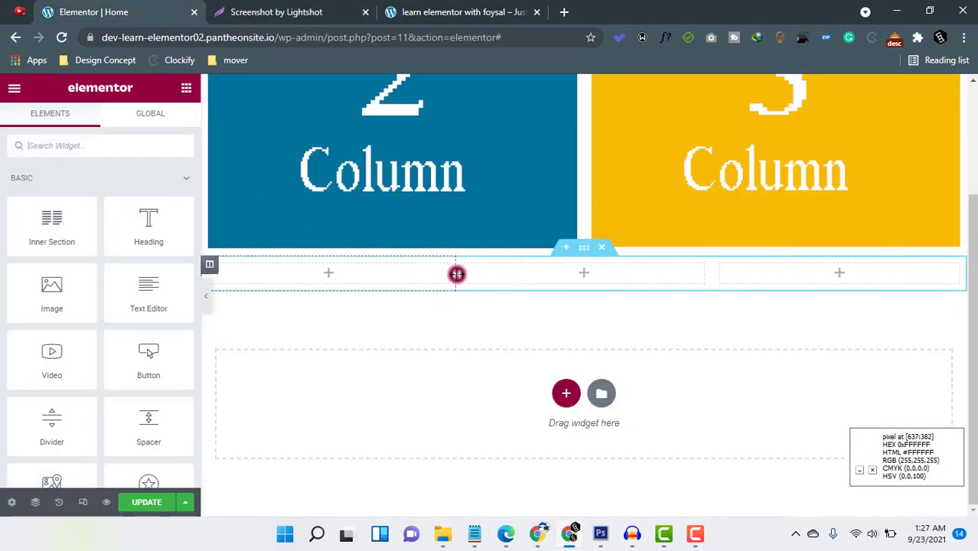
drag(411, 278, 380, 277)
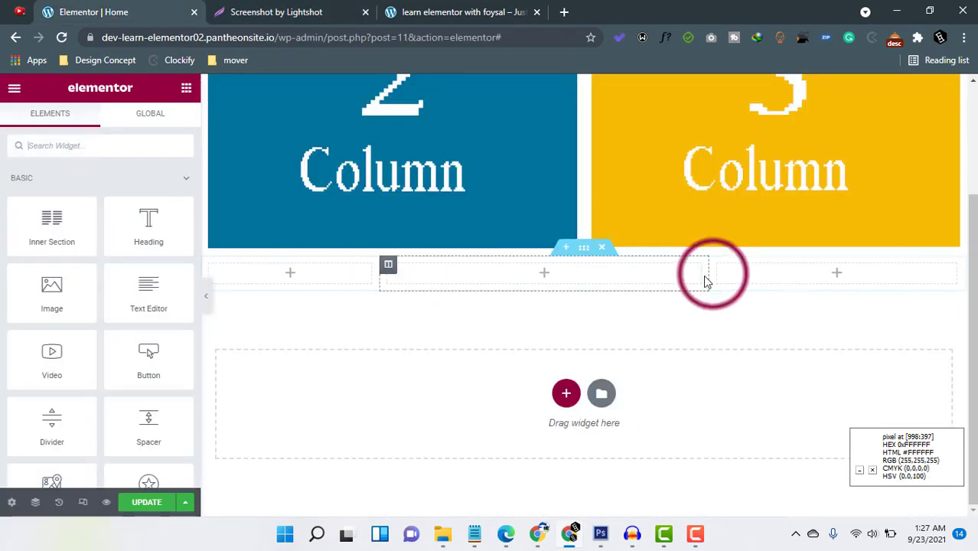
drag(713, 273, 789, 274)
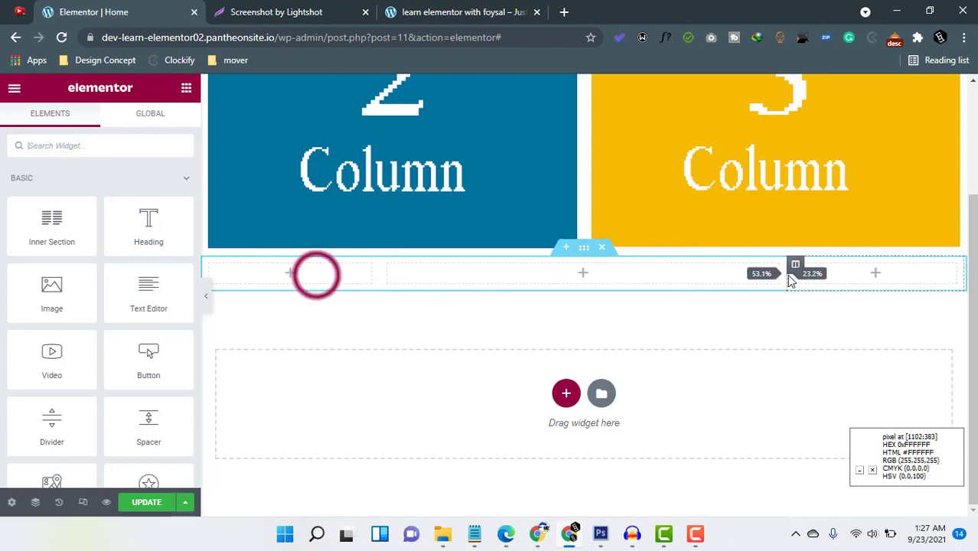
Copy the left column's width of 23.323% to the right column and check the middle column's width.
click(209, 267)
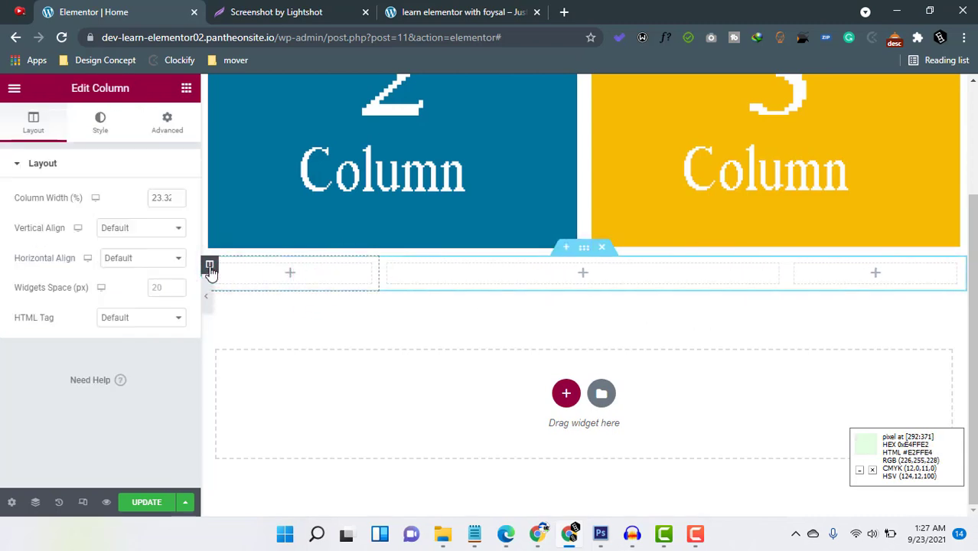
double_click(162, 197)
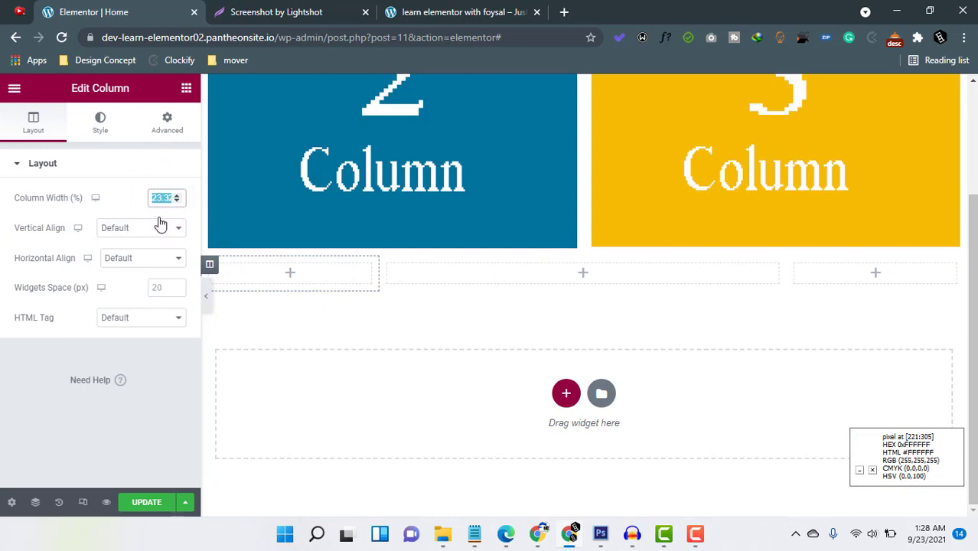
right_click(158, 196)
click(184, 223)
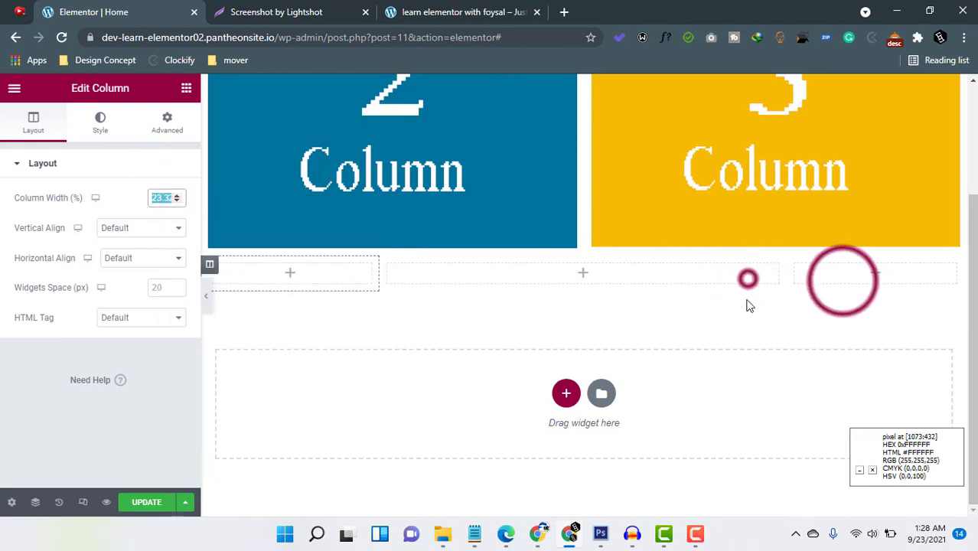
click(749, 278)
click(797, 265)
click(160, 199)
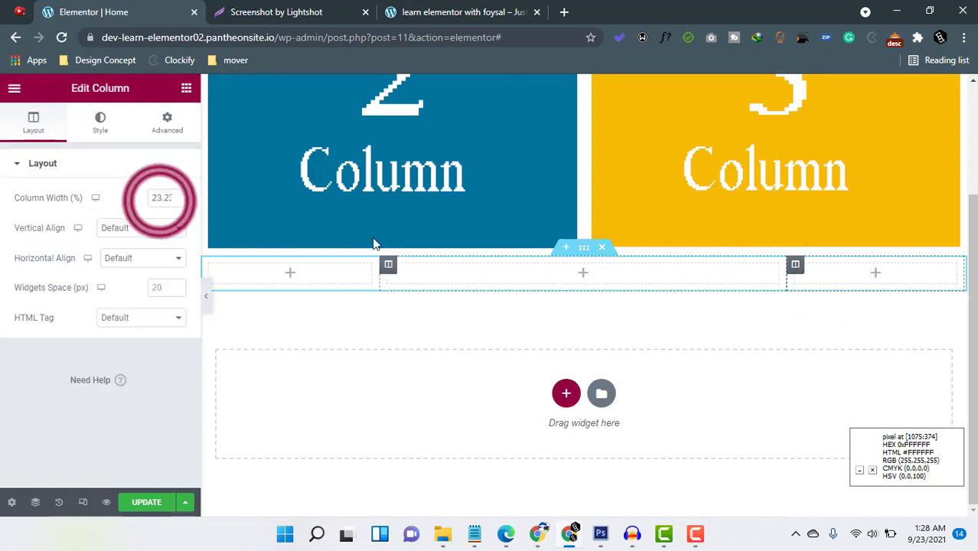
right_click(159, 201)
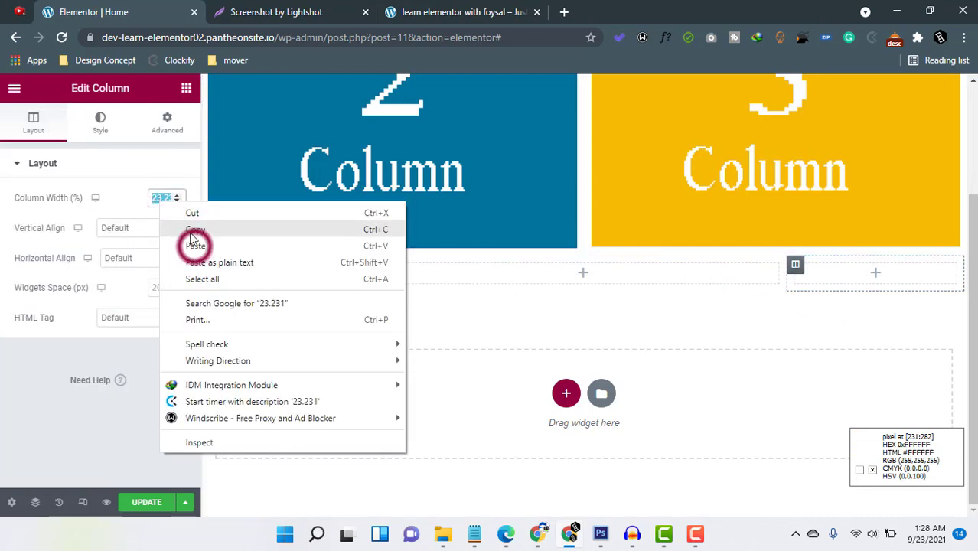
click(192, 245)
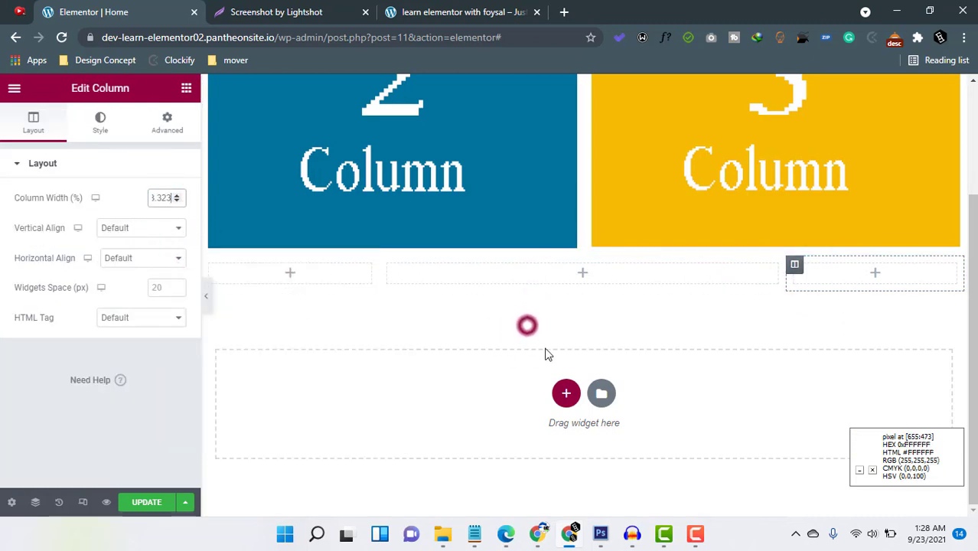
click(389, 264)
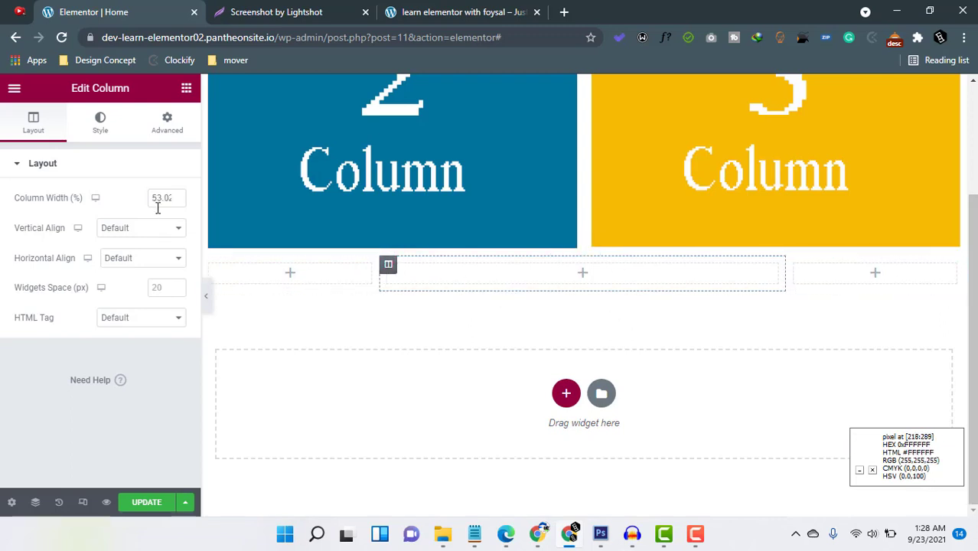
click(505, 339)
Add an Image widget to the empty left column of the three-column section.
click(305, 278)
click(306, 278)
click(57, 295)
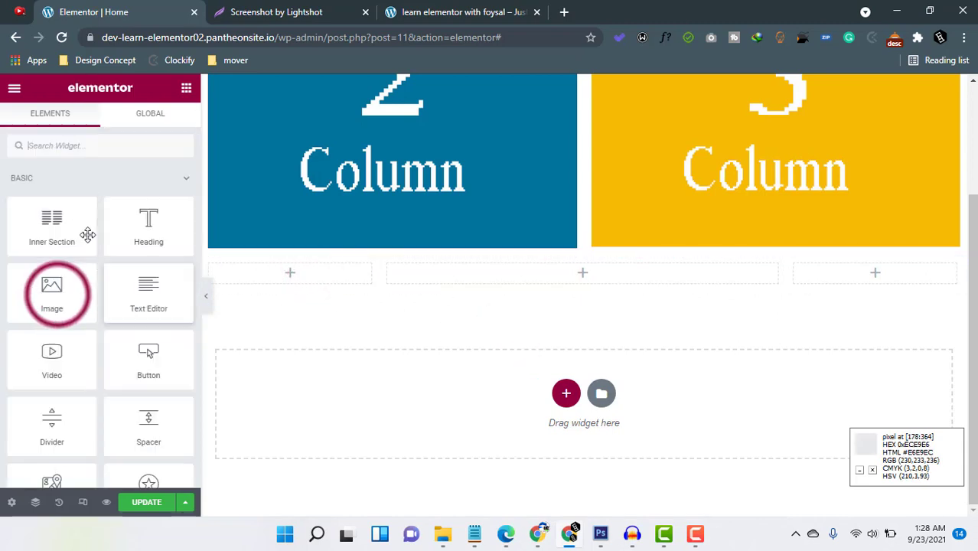
drag(74, 333, 306, 281)
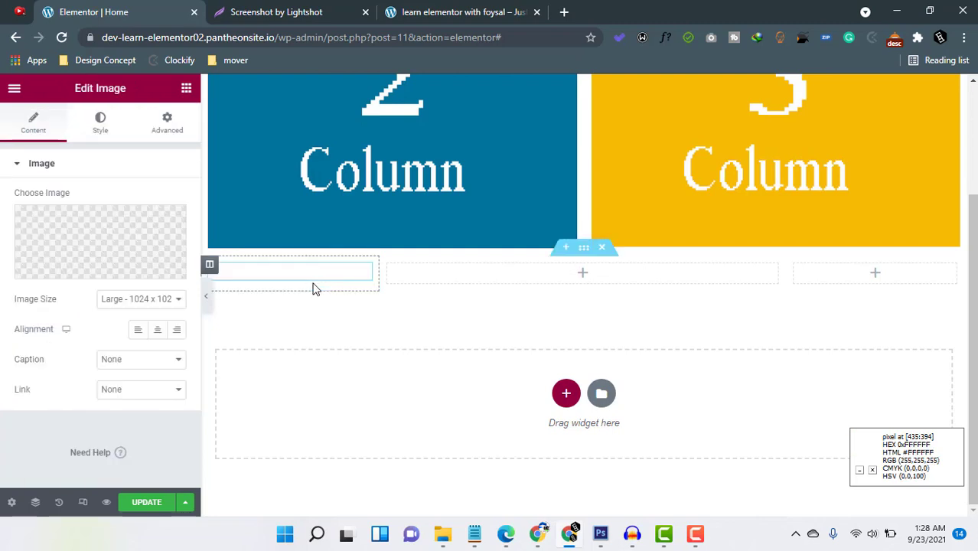
Try to paste the image widget into the empty middle column.
click(503, 266)
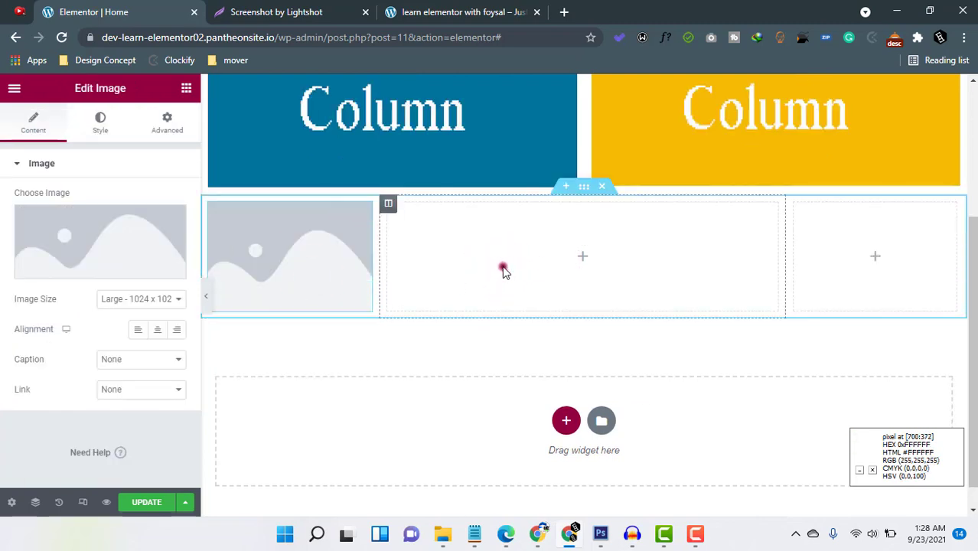
key(ctrl+v)
click(866, 258)
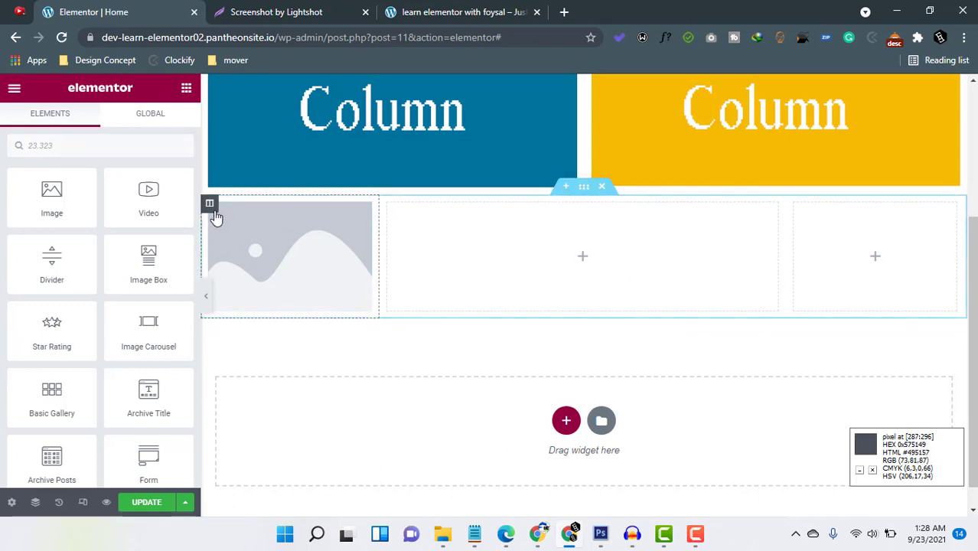
Insert the pink "1 Column" picture from the media library into the left column's image widget.
click(312, 241)
click(104, 248)
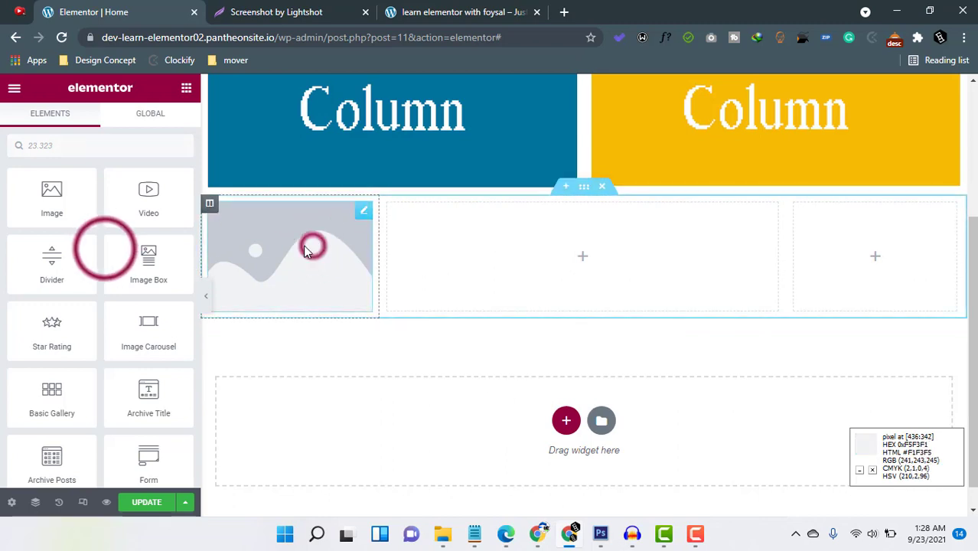
click(469, 254)
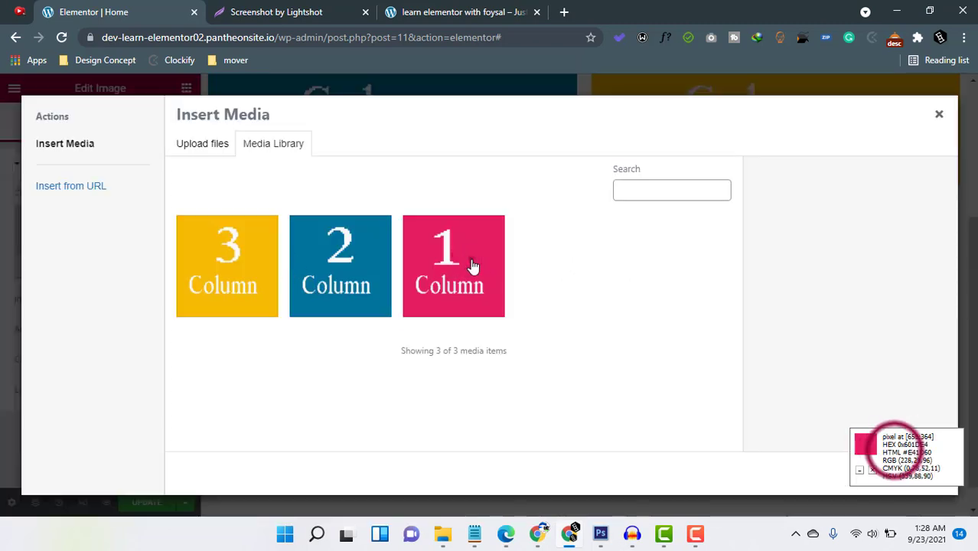
click(906, 480)
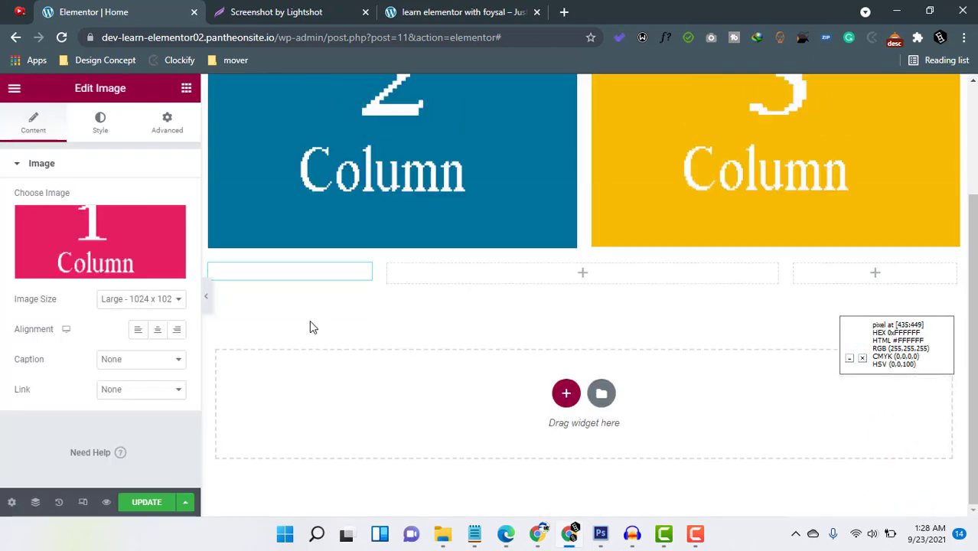
Copy the left column's "1 Column" image into the middle and right columns of the same section.
right_click(363, 216)
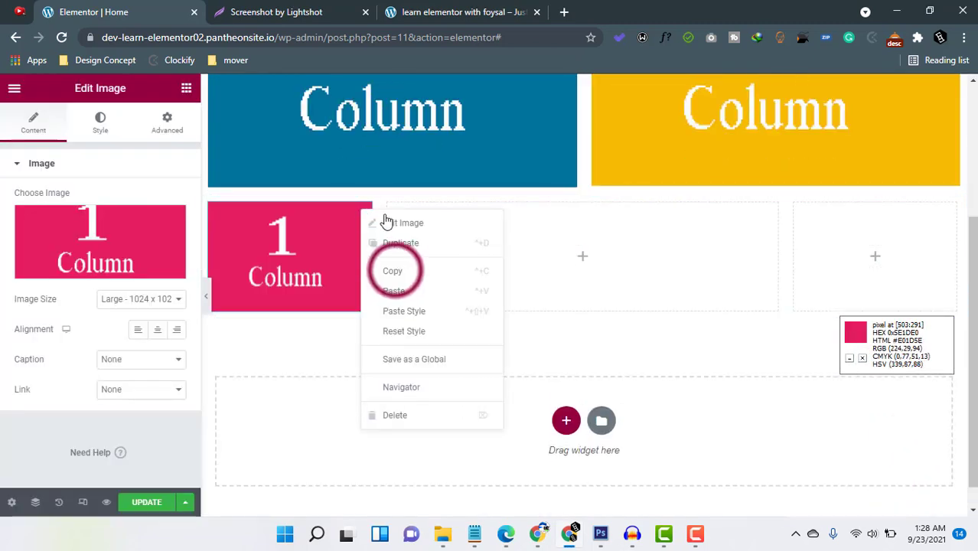
click(395, 271)
right_click(715, 236)
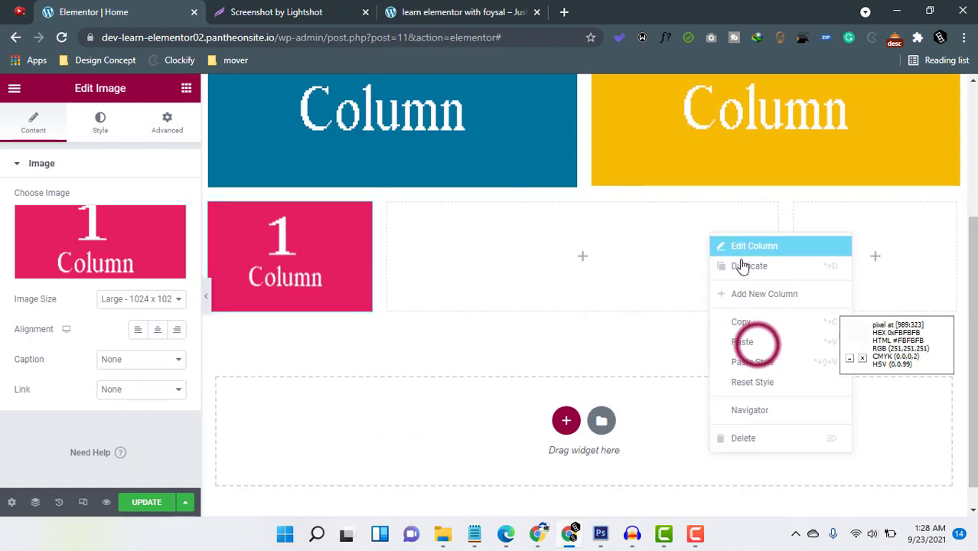
click(758, 344)
right_click(867, 256)
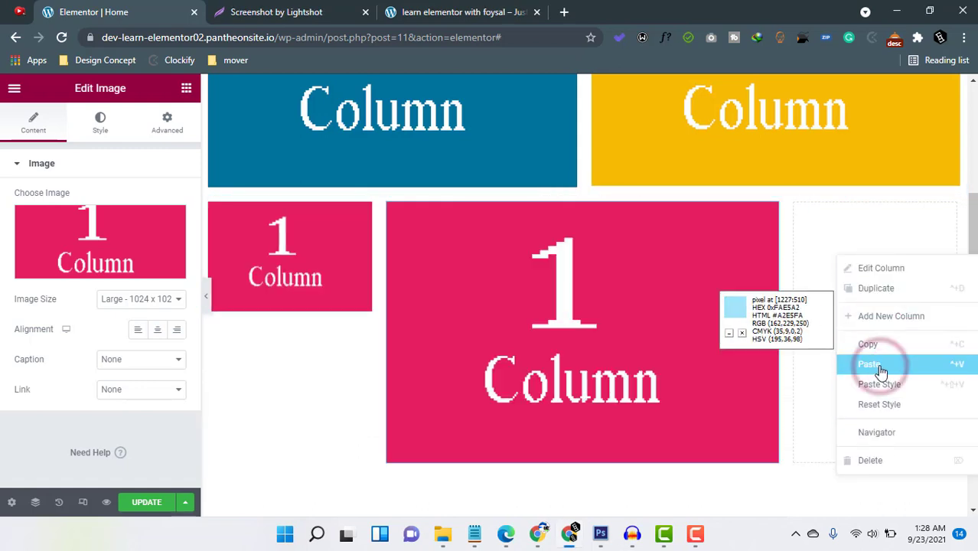
click(879, 364)
Replace the middle column's image with the blue "2 Column" picture from the media library.
click(557, 361)
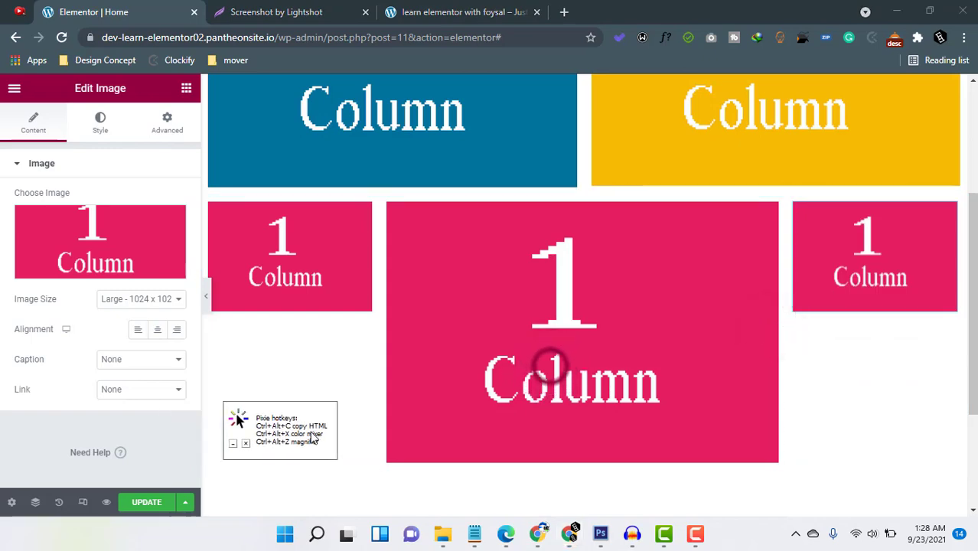
click(92, 245)
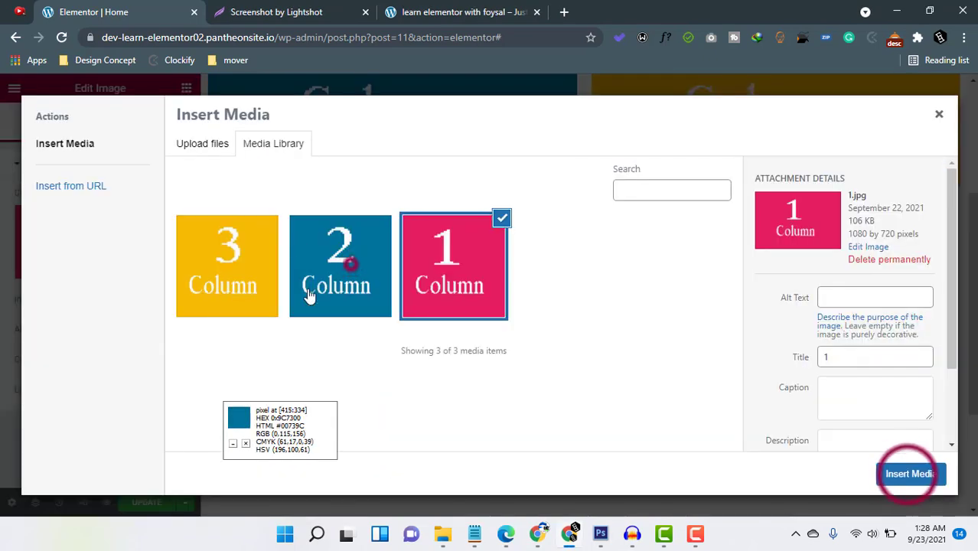
click(318, 294)
click(907, 474)
Replace the right column's image with the yellow "3 Column" picture from the media library.
click(885, 287)
click(111, 246)
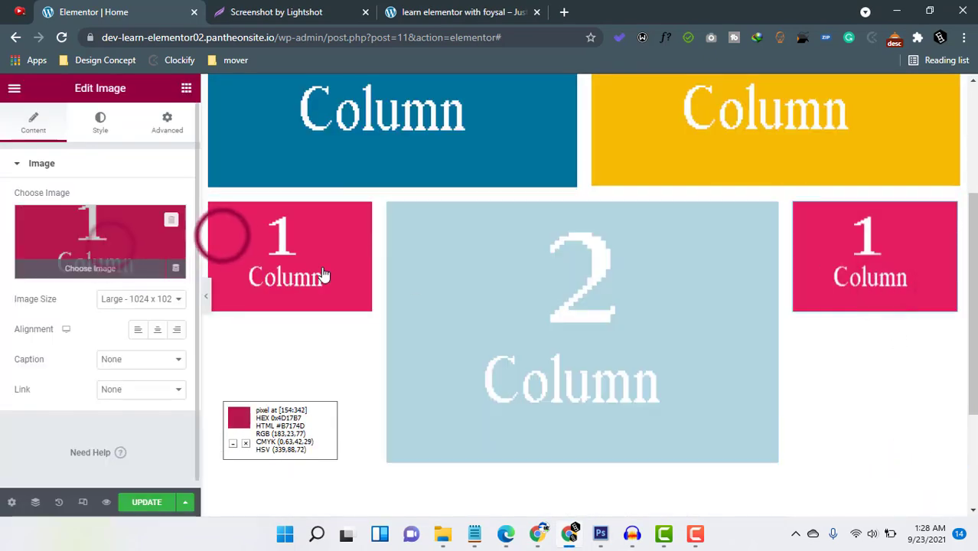
click(222, 238)
click(911, 474)
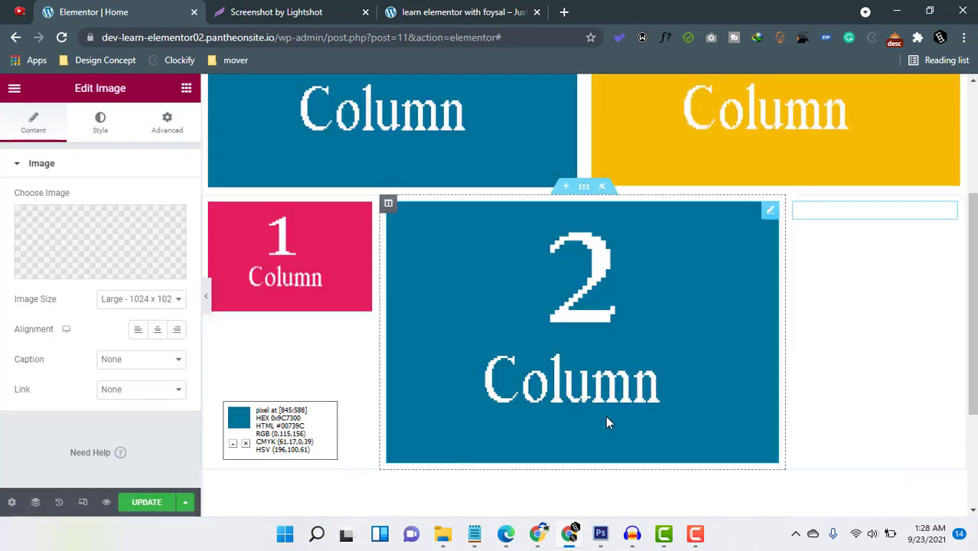
Compare the Lightshot layout sketch with the page and review all its sections, dismissing the browser notification.
click(354, 12)
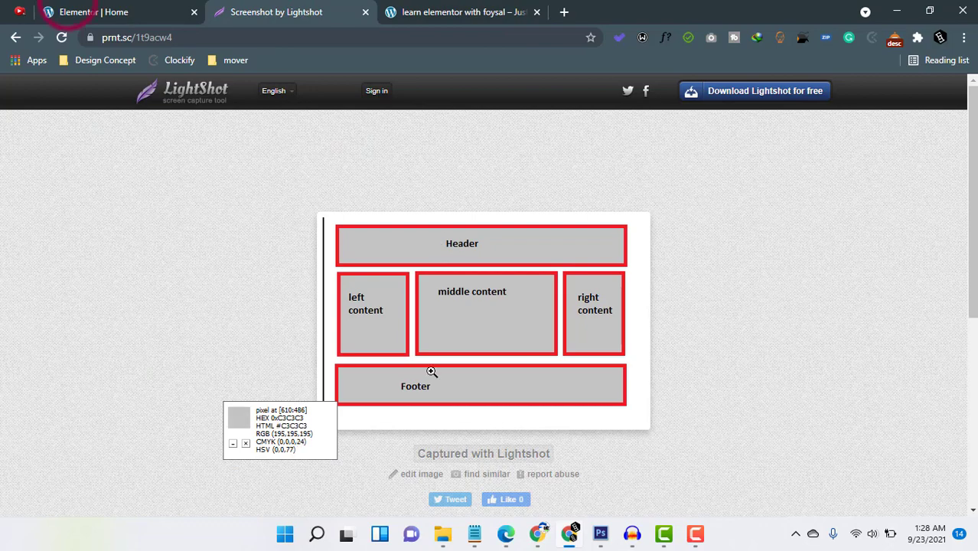
click(88, 16)
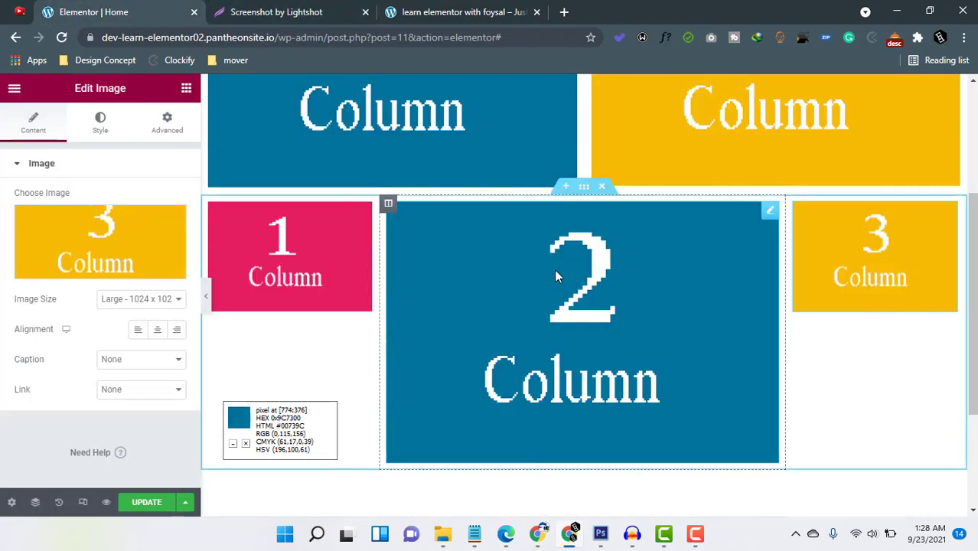
scroll(536, 368, up, 2)
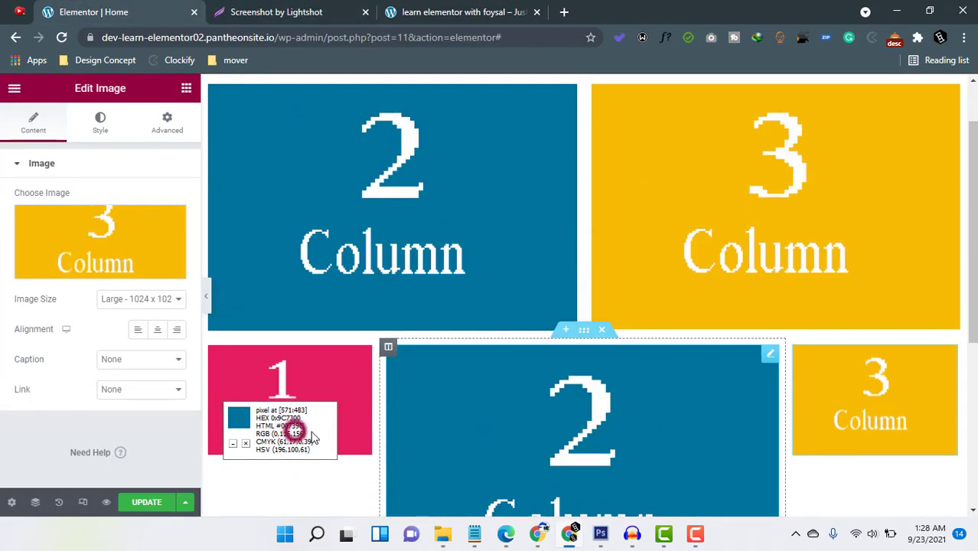
scroll(515, 293, up, 1)
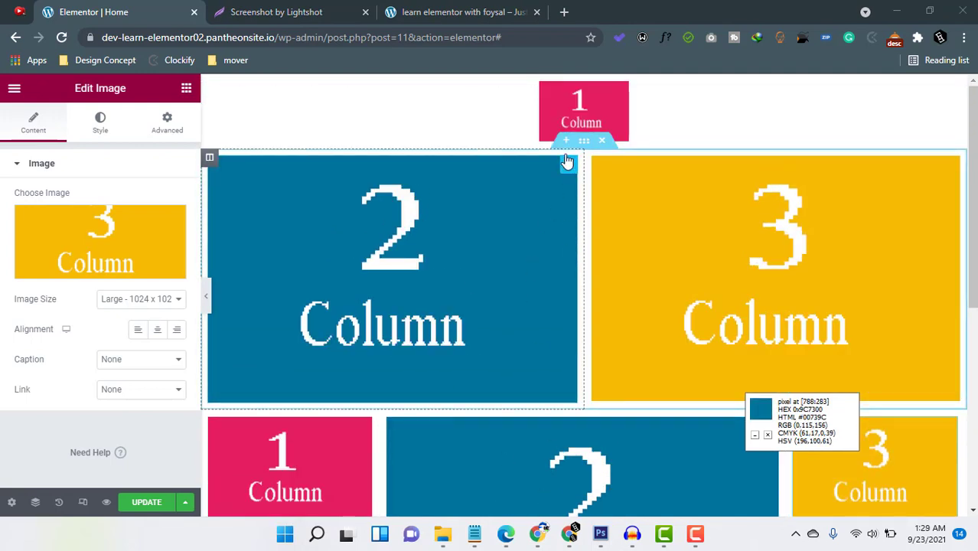
scroll(568, 176, down, 5)
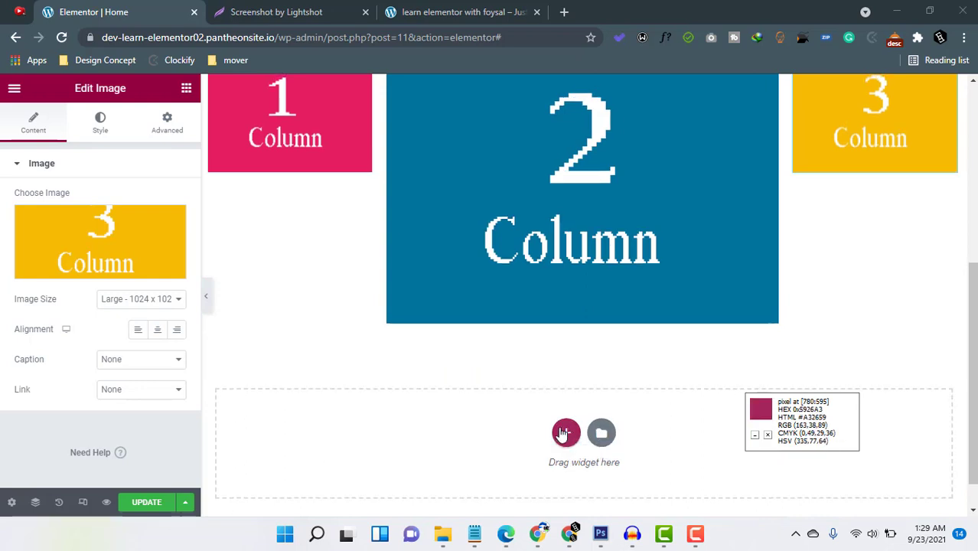
scroll(566, 413, up, 5)
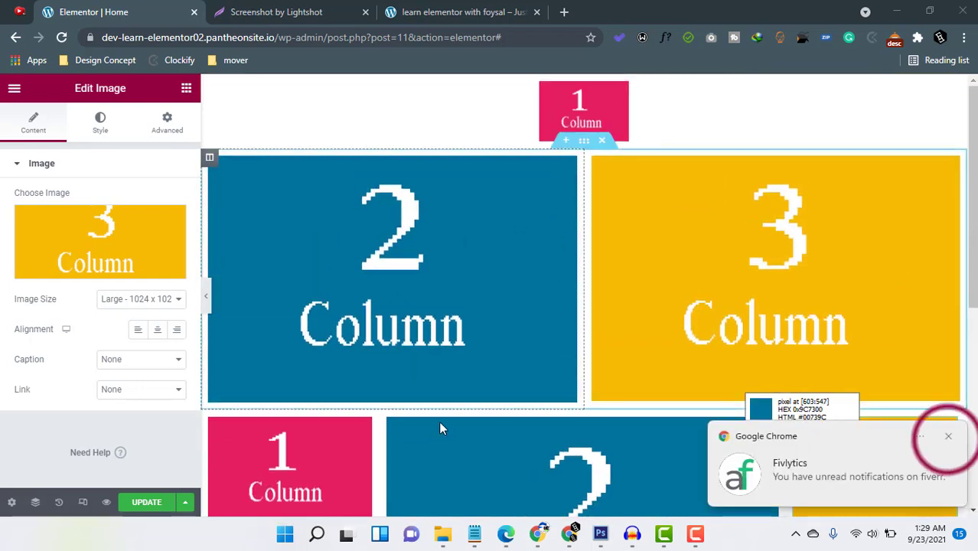
click(946, 434)
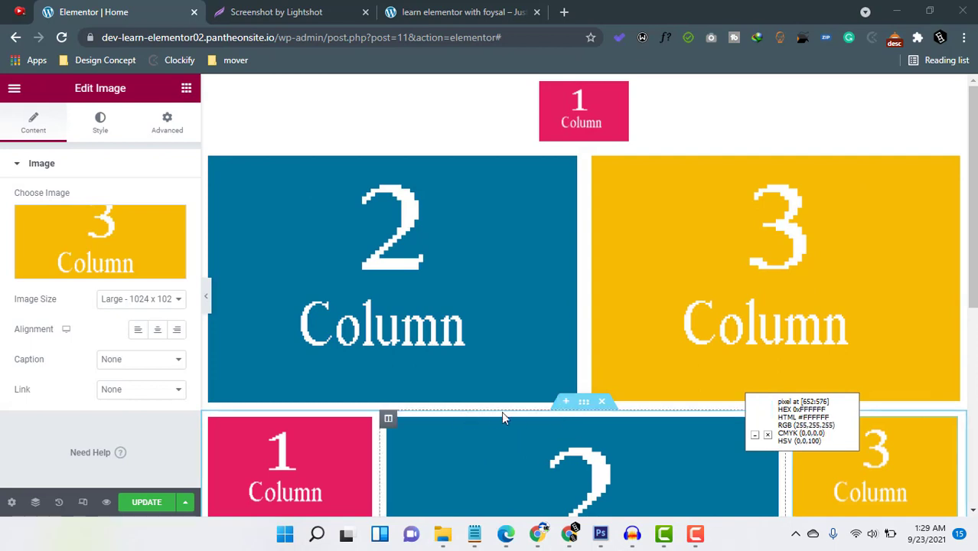
Open the structure choices for a new section above the bottom three-column section and dismiss them without choosing one.
scroll(503, 413, down, 2)
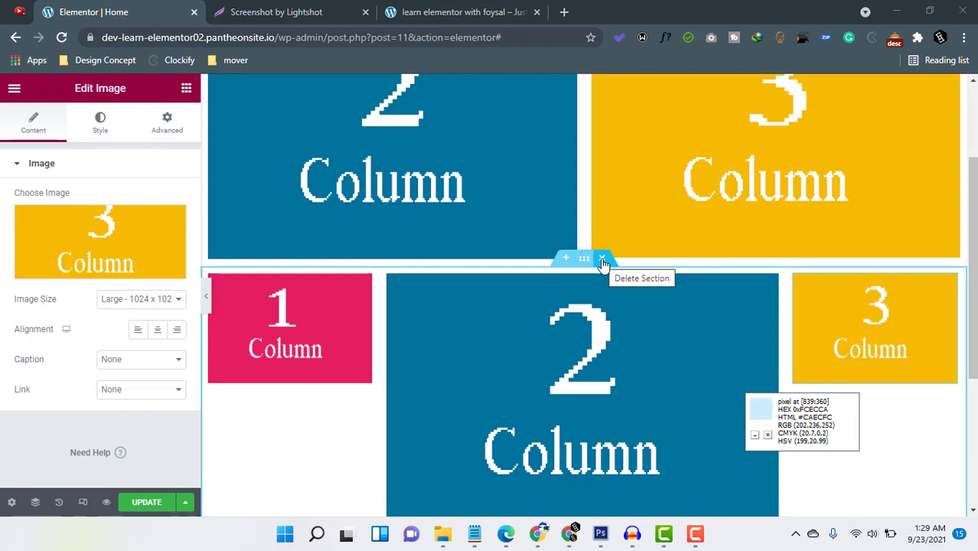
click(566, 258)
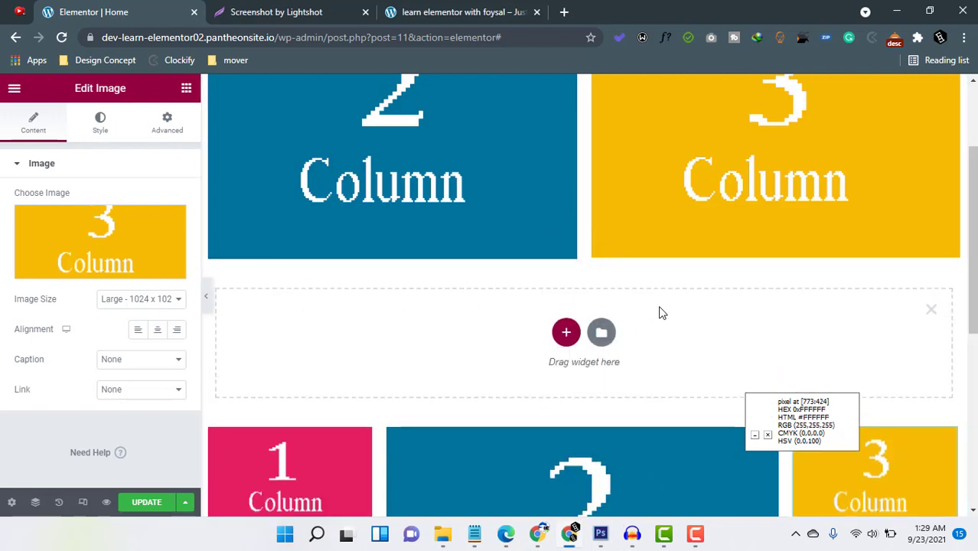
click(768, 434)
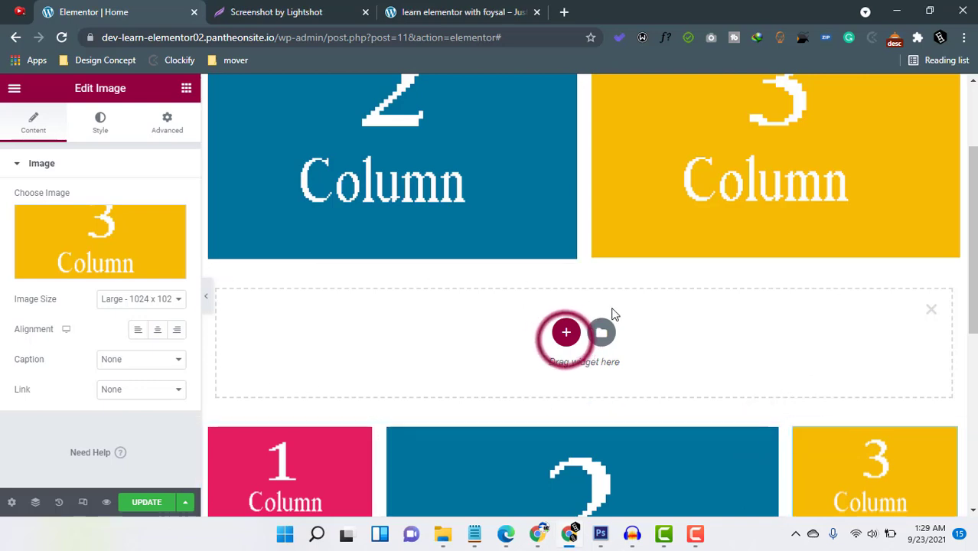
click(566, 332)
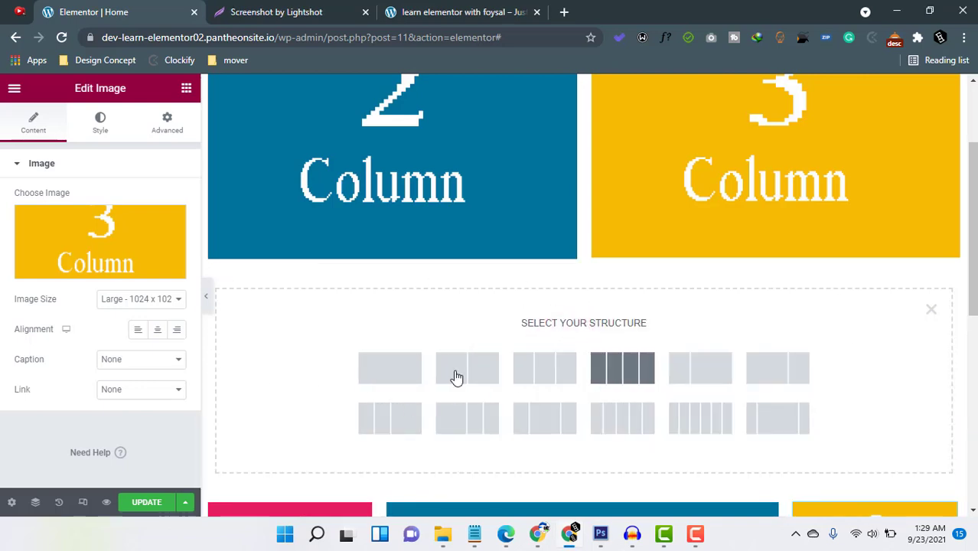
mouse_move(43, 243)
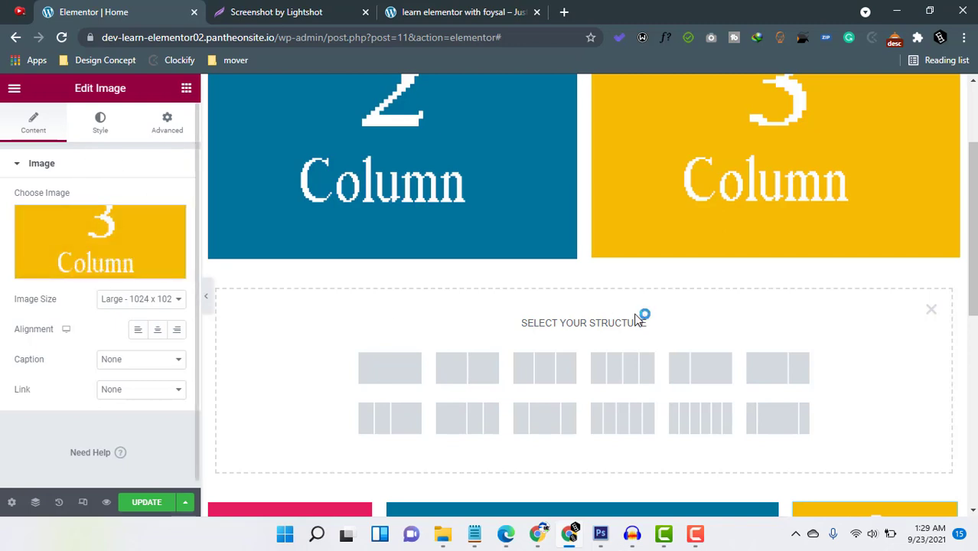
click(931, 310)
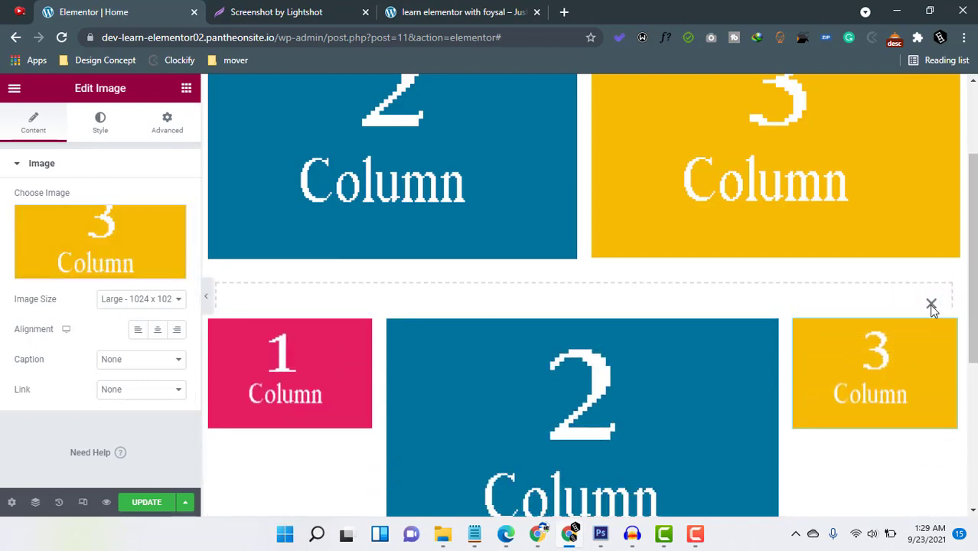
Review the bottom three-column section's layout and advanced settings, and the style settings of its middle image.
click(584, 263)
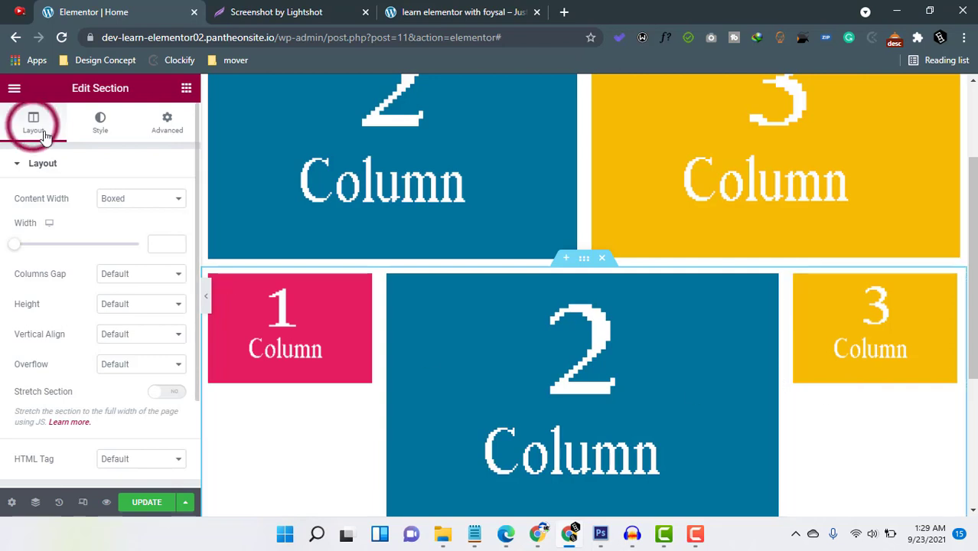
click(170, 130)
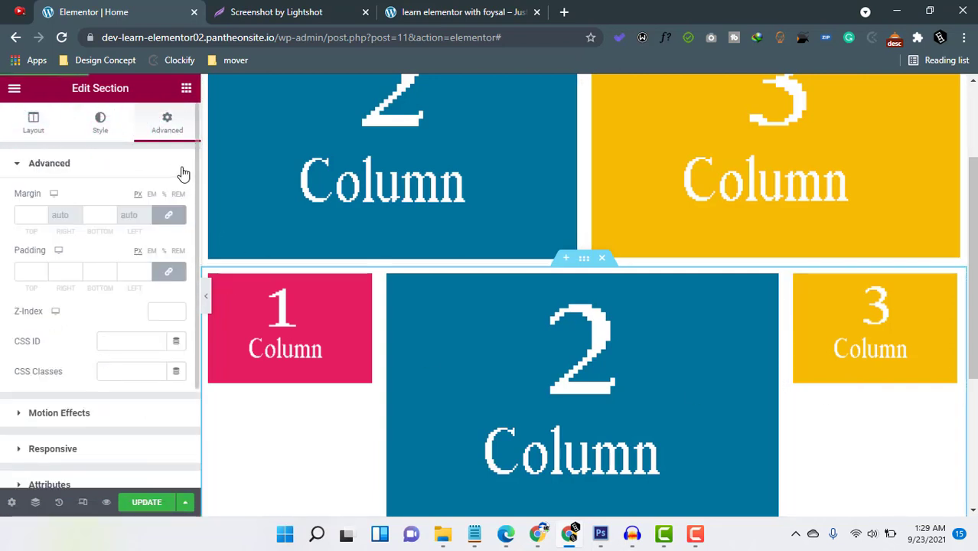
click(33, 123)
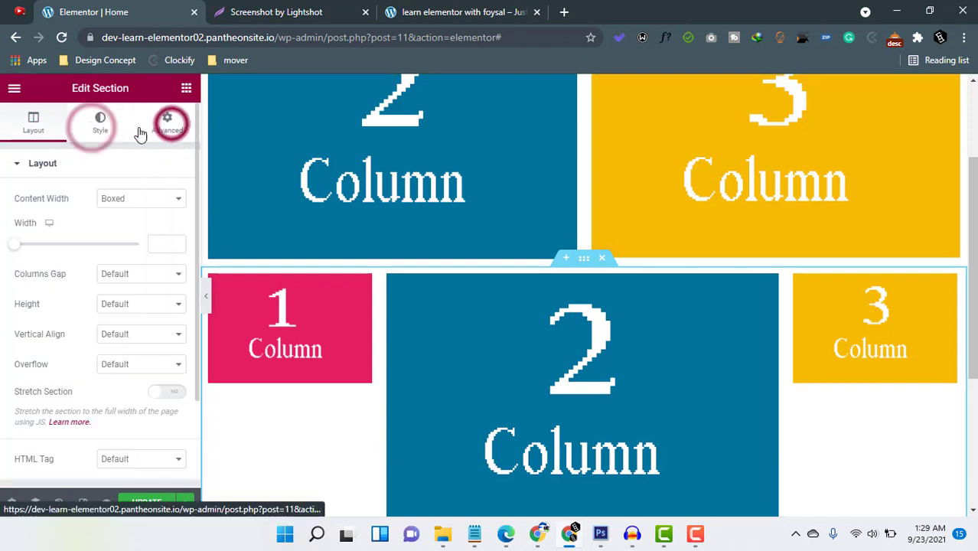
click(171, 128)
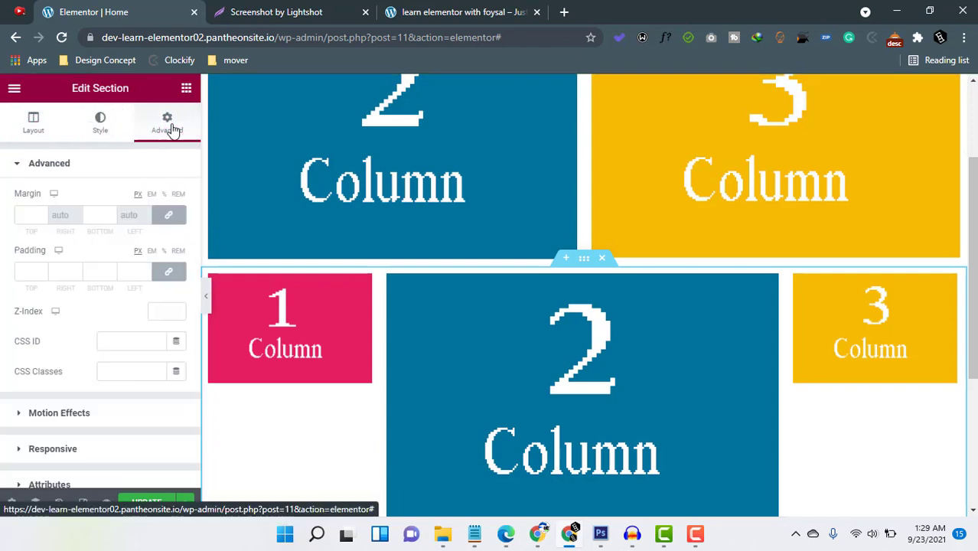
click(31, 130)
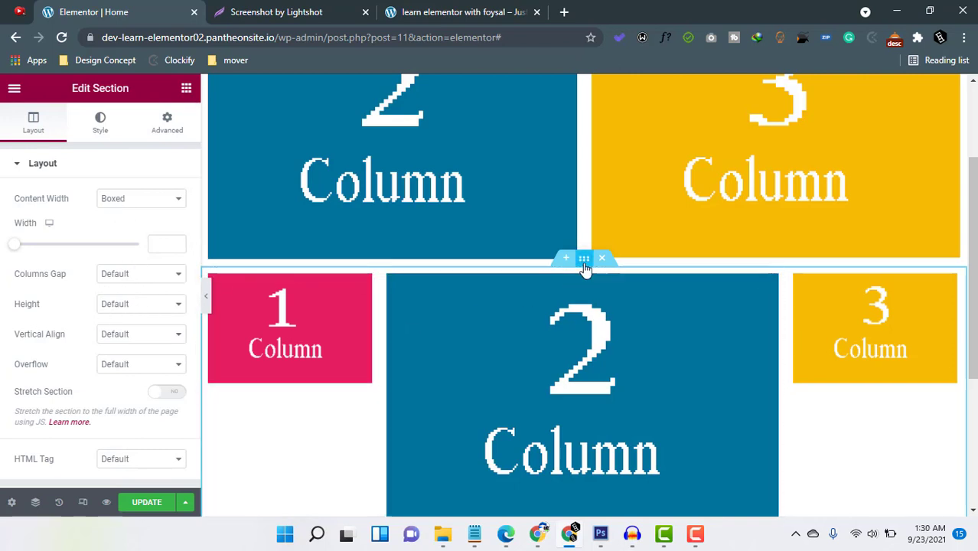
click(770, 282)
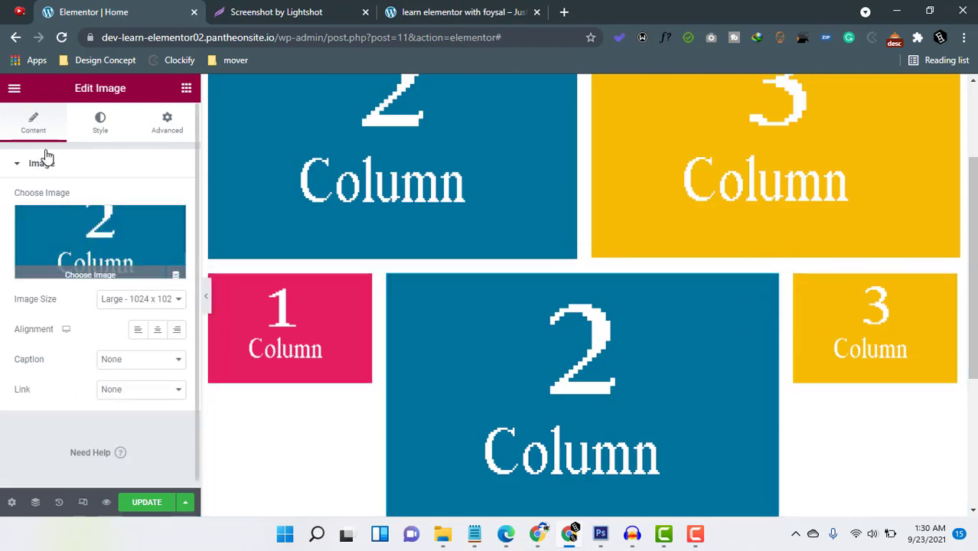
click(101, 125)
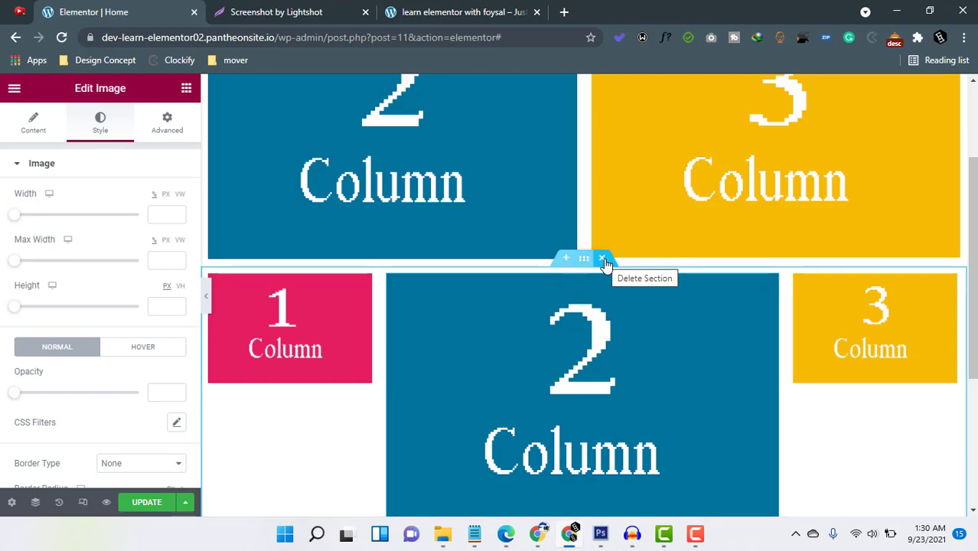
Delete the bottom three-column image section, undo the deletion, and delete the same section again.
click(604, 259)
key(ctrl+z)
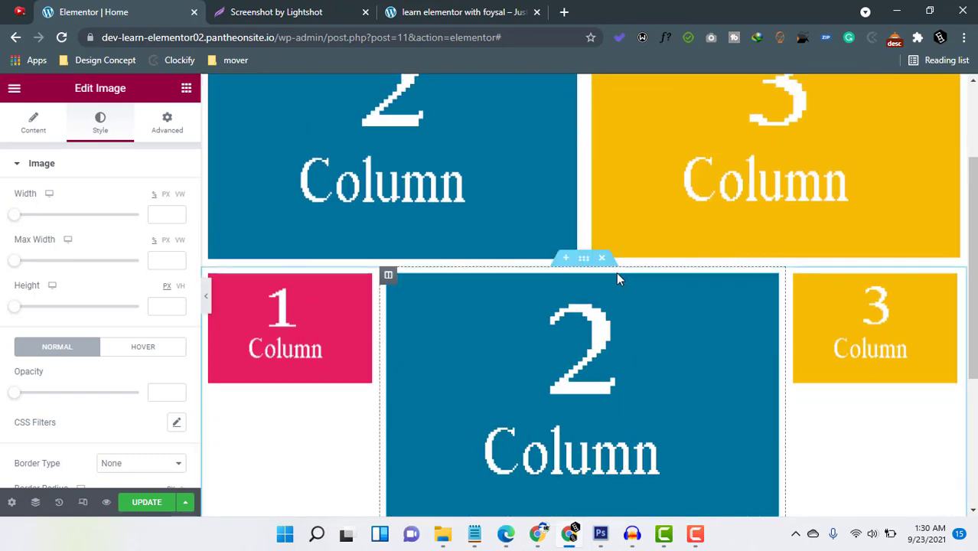
click(603, 259)
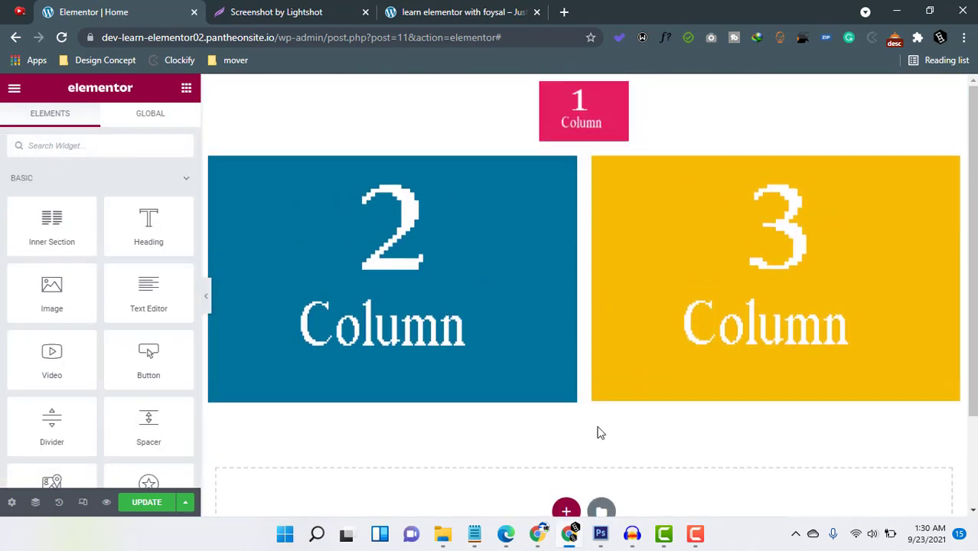
Add a two-column section with a wide first and narrow second column below the images, and delete it again.
scroll(600, 436, down, 1)
click(566, 444)
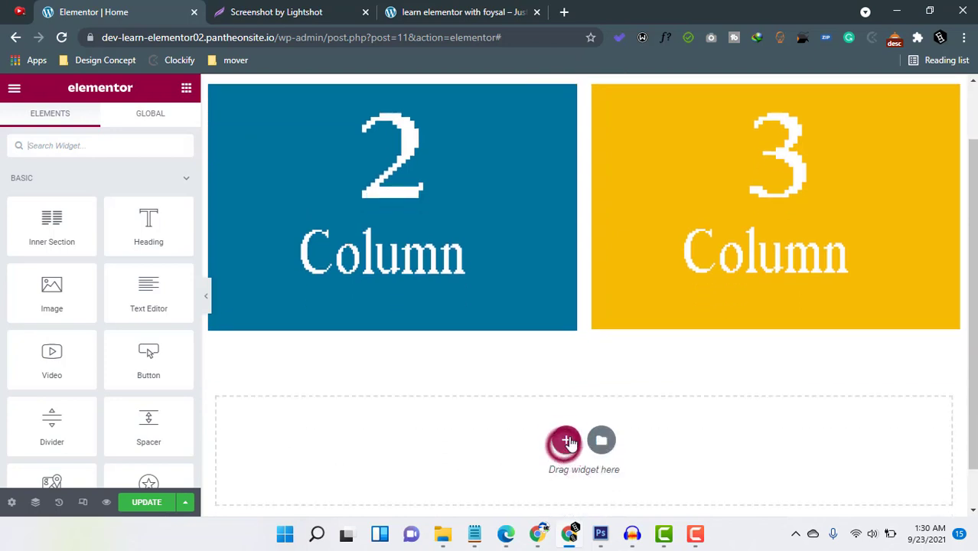
click(566, 444)
click(779, 478)
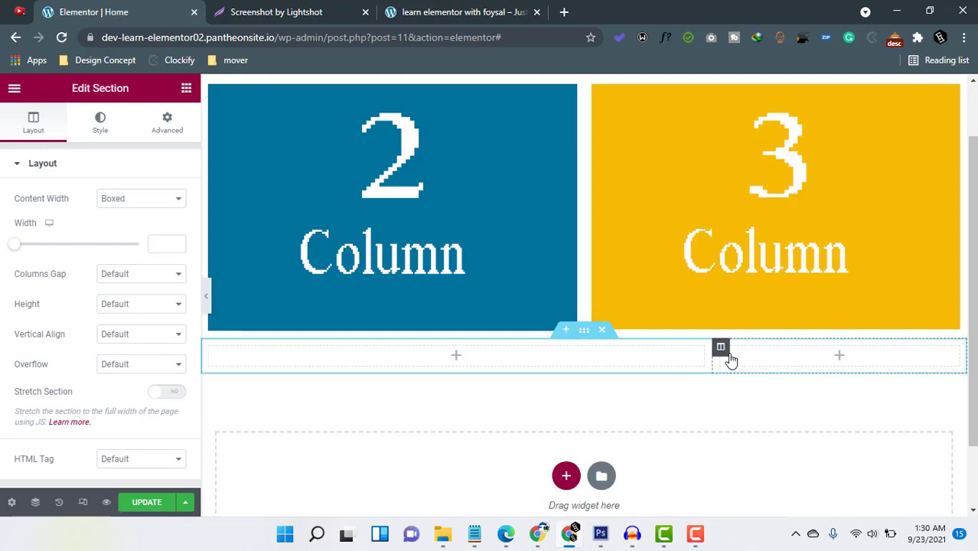
click(602, 330)
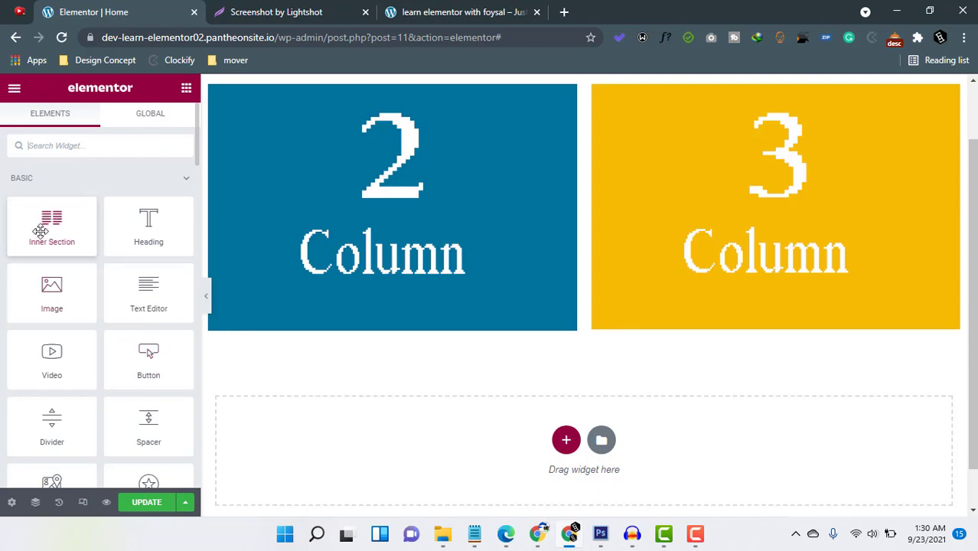
Add a single-column section below the section with the blue and yellow images.
click(567, 440)
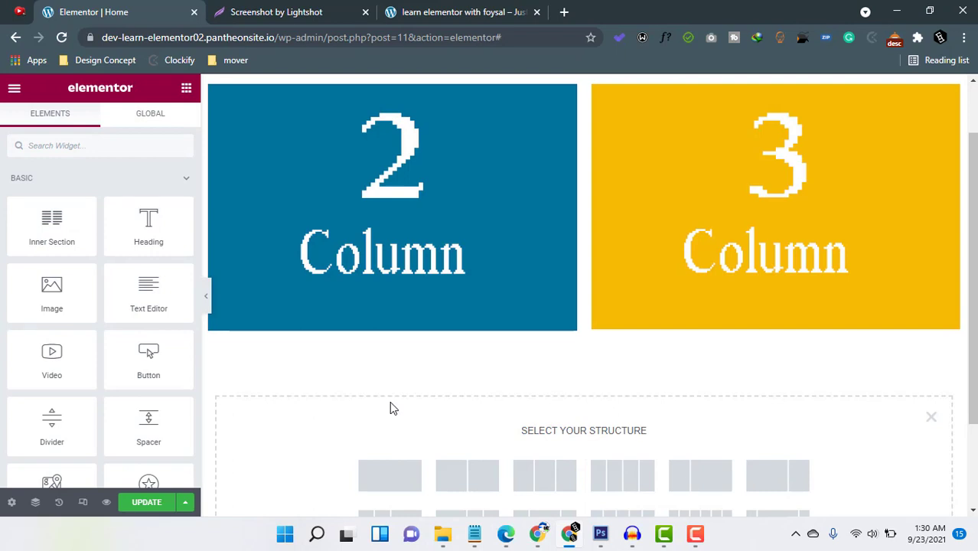
click(397, 375)
scroll(398, 381, up, 1)
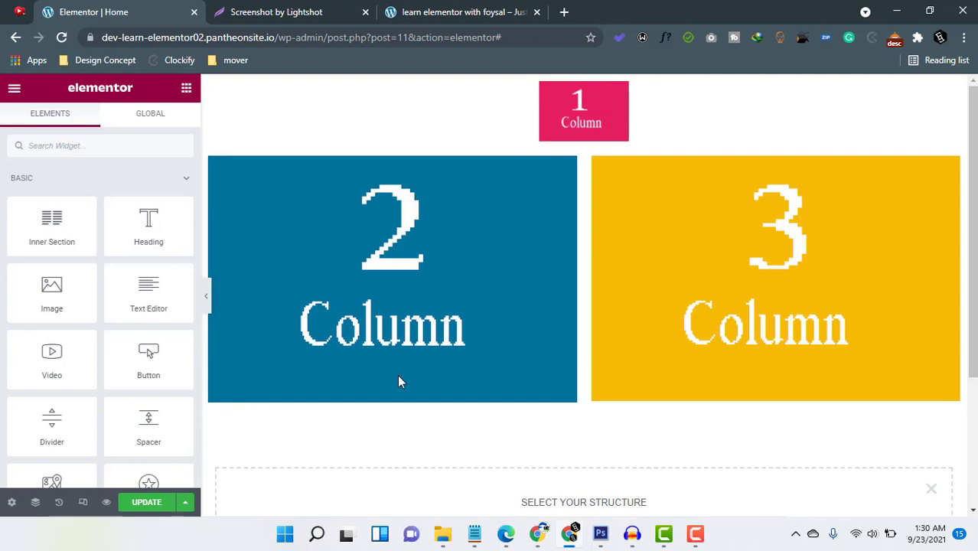
scroll(459, 444, down, 2)
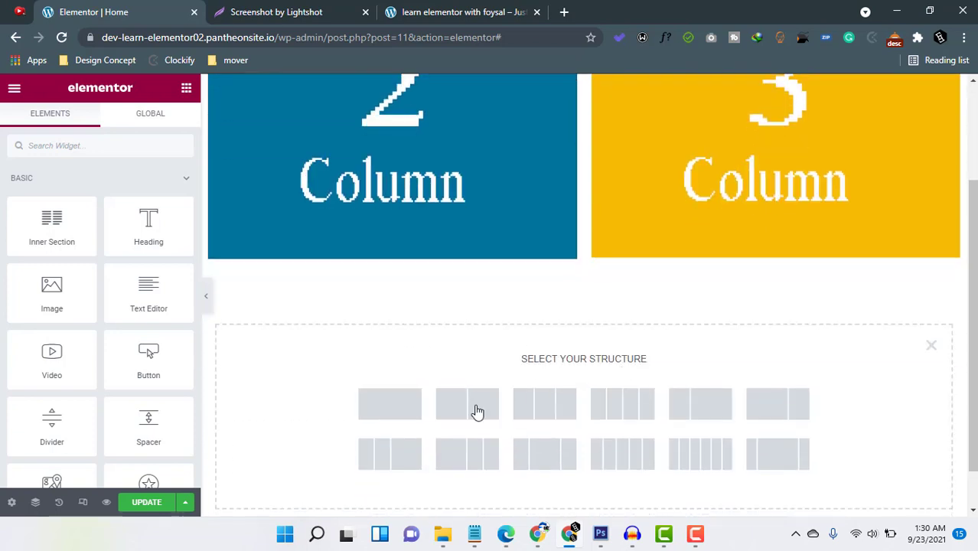
click(391, 415)
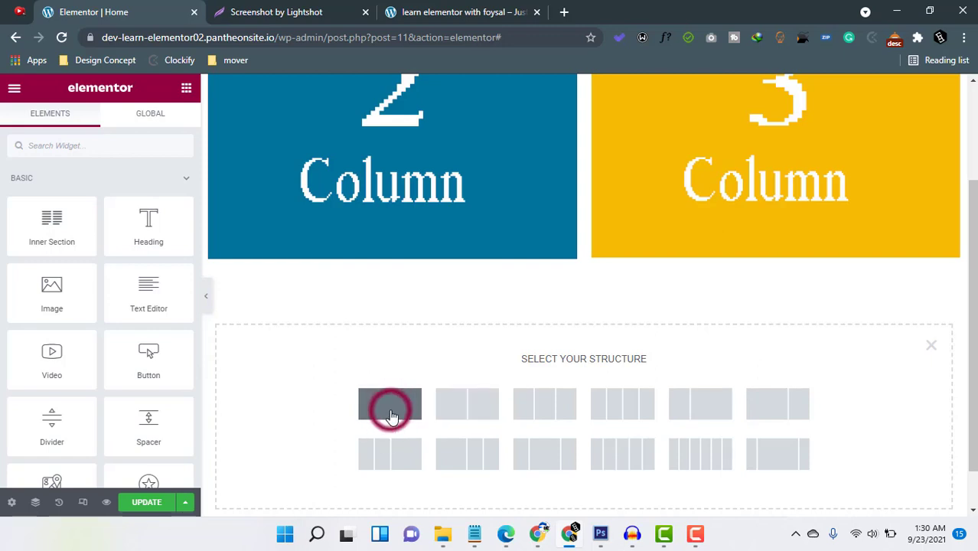
click(397, 406)
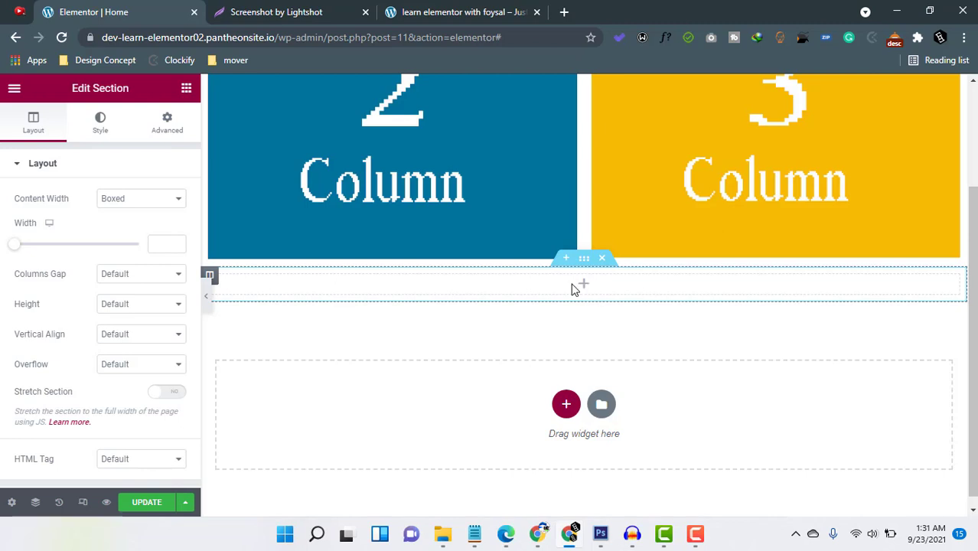
Place an Inner Section widget in the empty single-column section and add a third column to it.
click(186, 89)
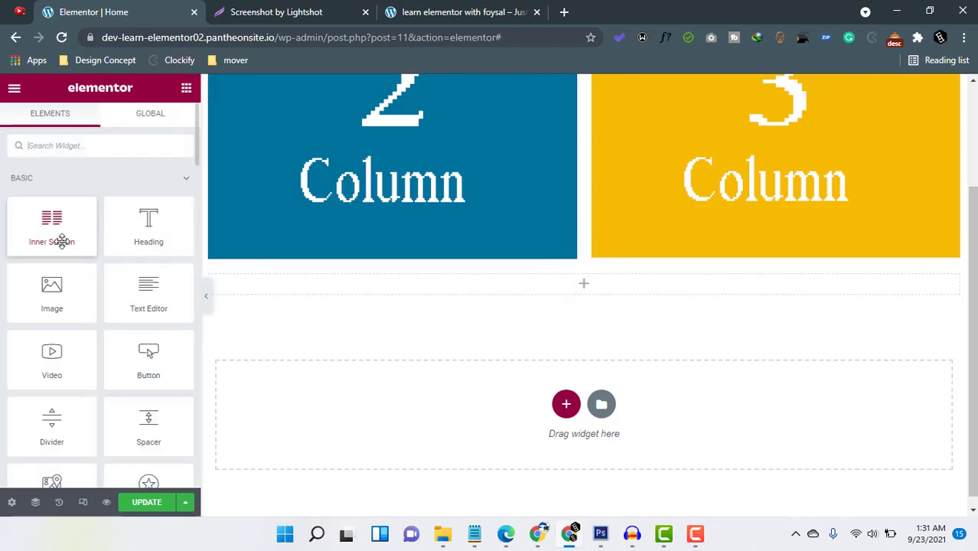
drag(42, 228, 580, 289)
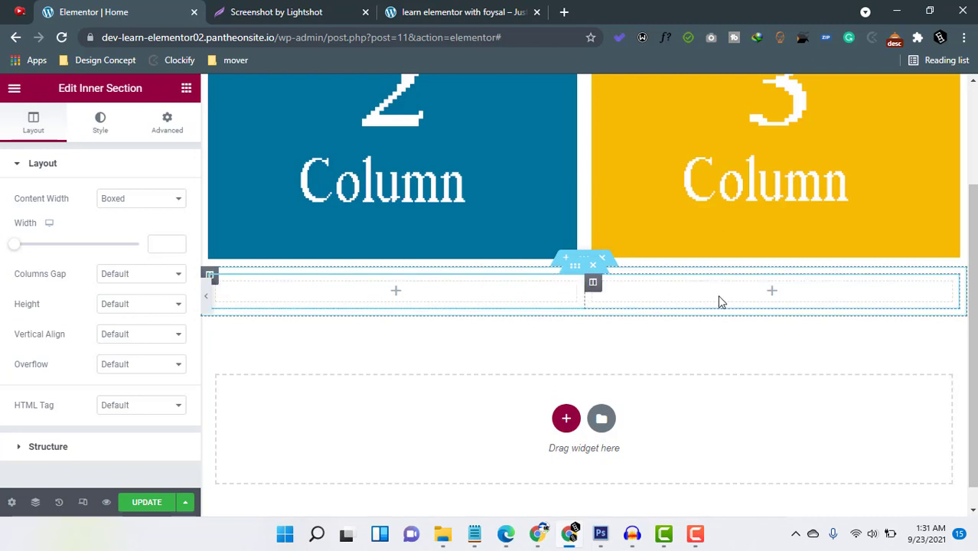
right_click(462, 296)
click(508, 355)
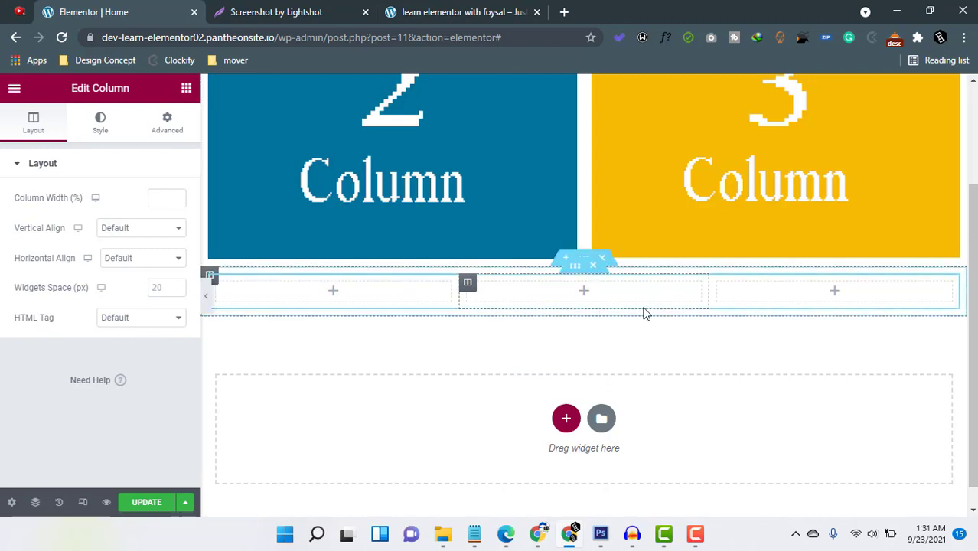
click(187, 88)
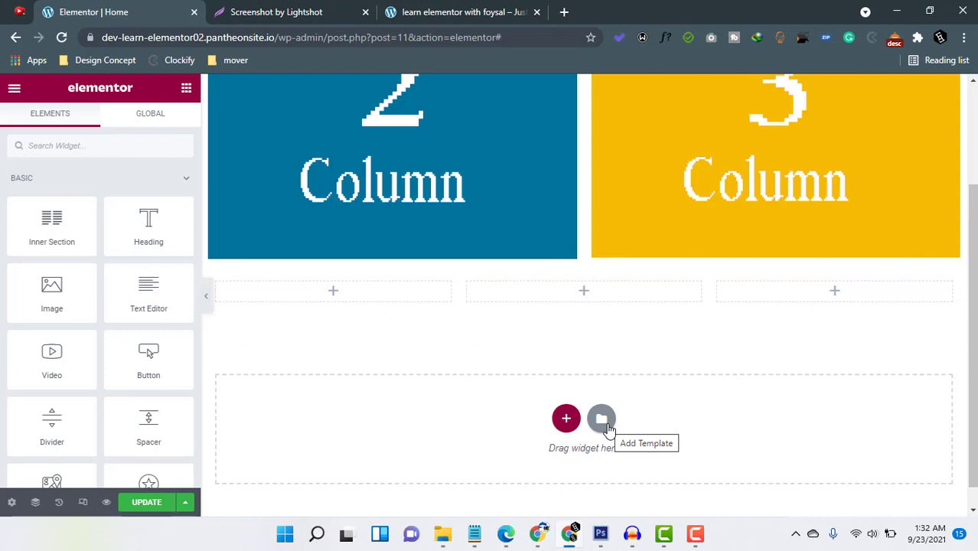
Browse the template library's saved templates, ready-made pages and blocks, and close the library without inserting anything.
click(609, 431)
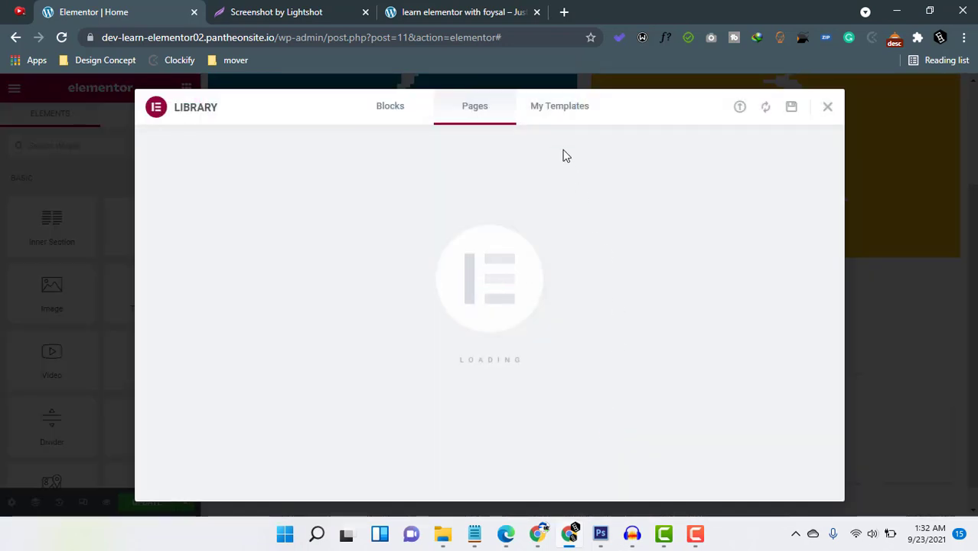
click(546, 109)
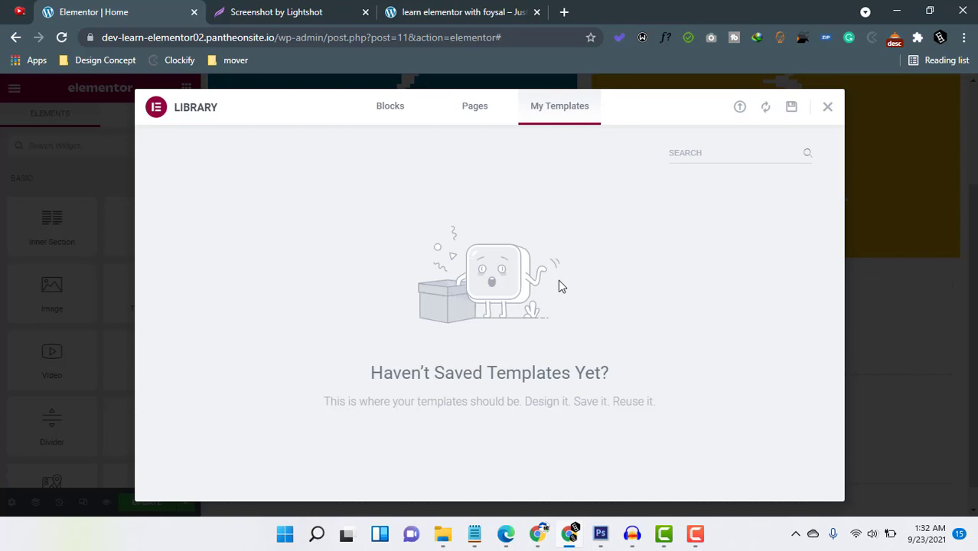
click(475, 107)
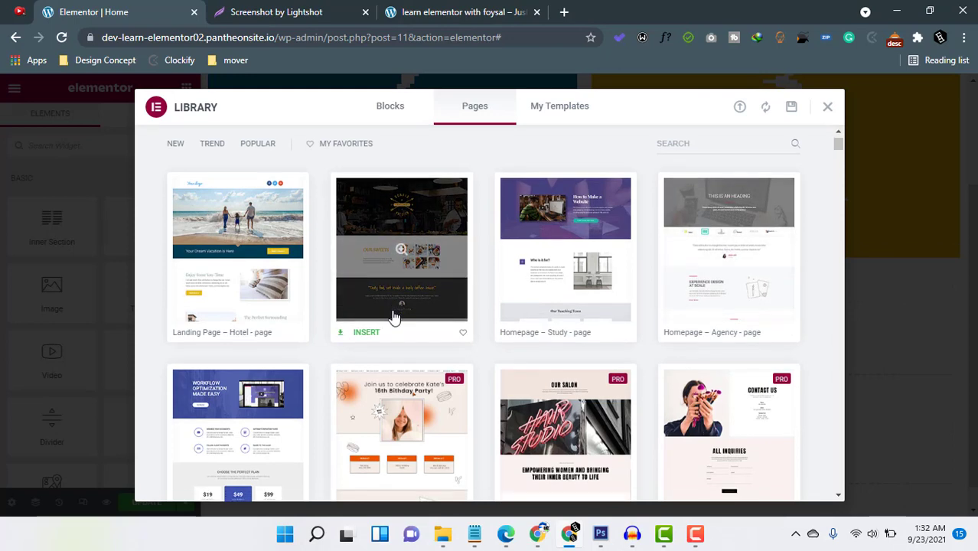
scroll(392, 317, down, 5)
scroll(264, 320, up, 3)
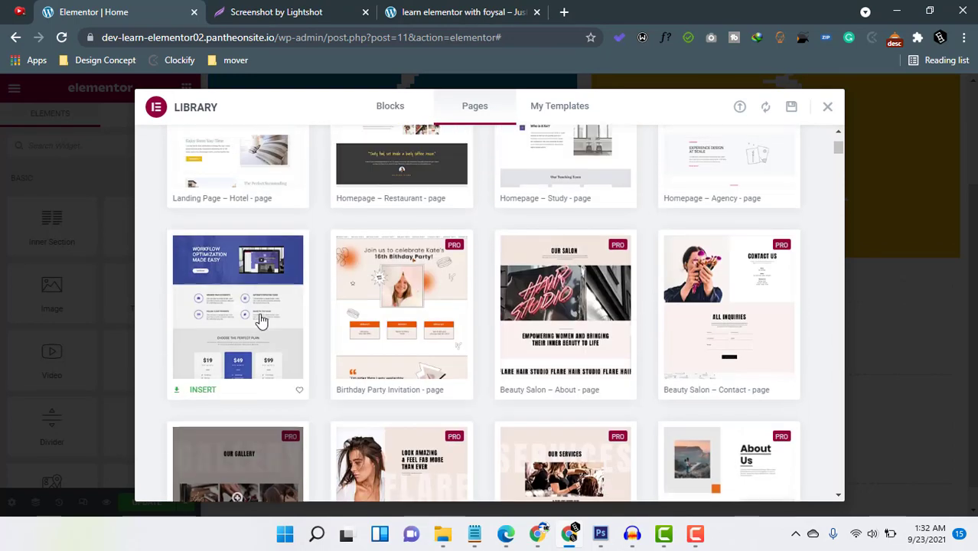
scroll(235, 296, up, 2)
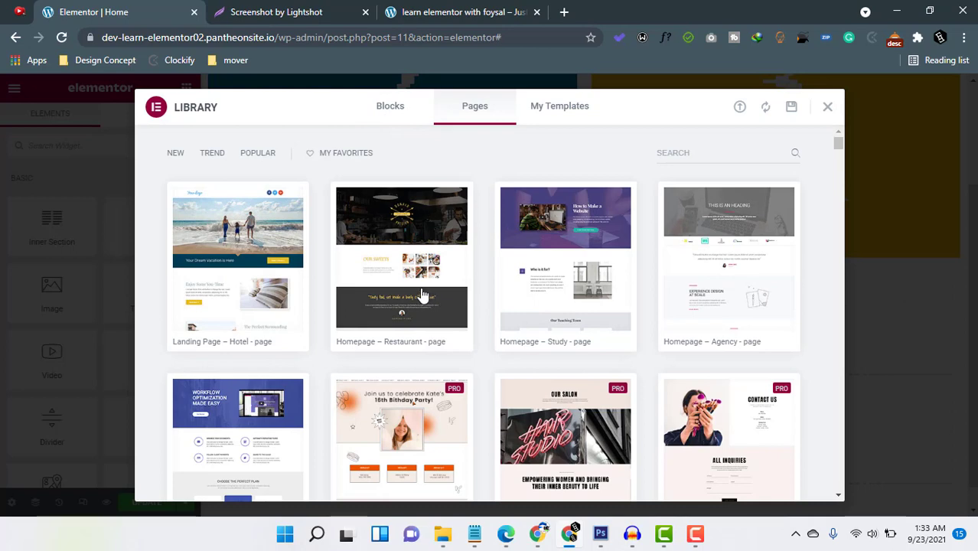
click(389, 114)
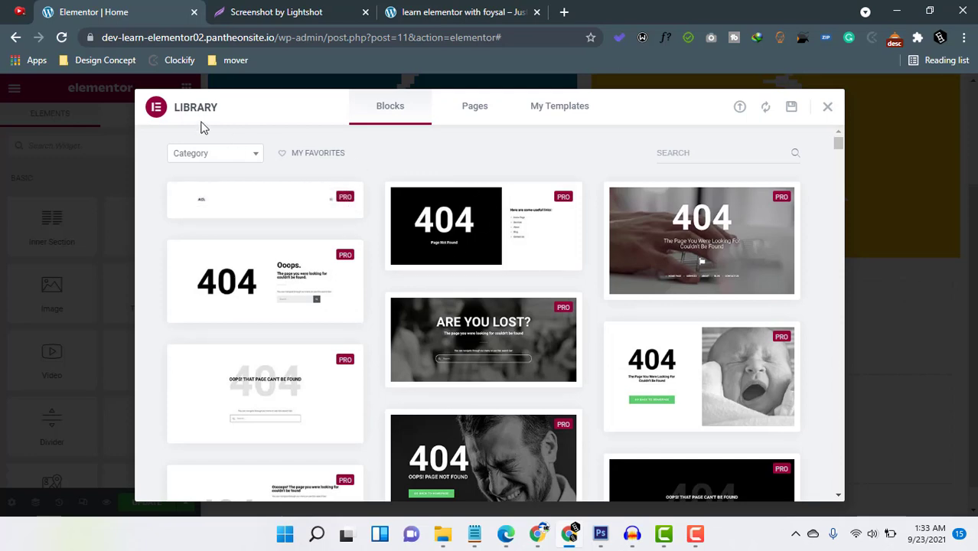
click(471, 107)
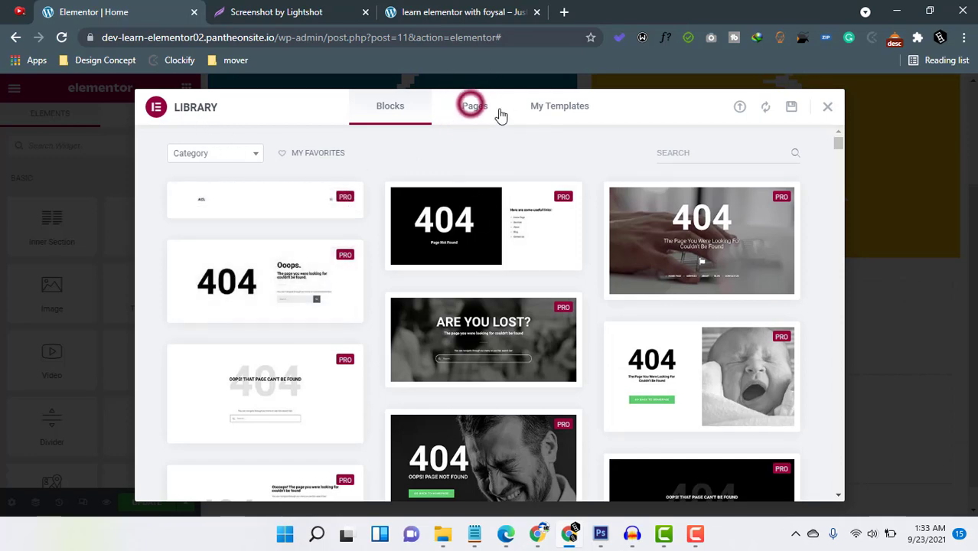
click(471, 108)
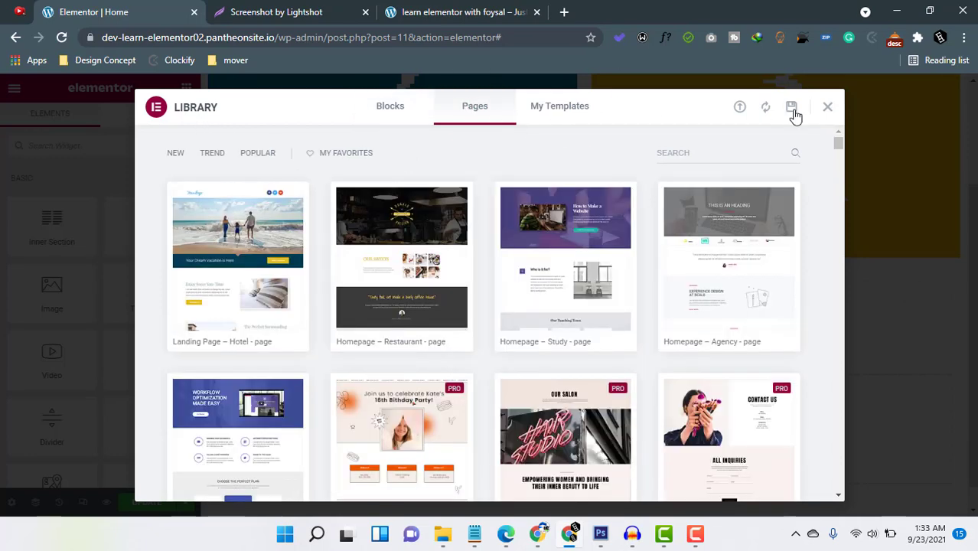
click(571, 106)
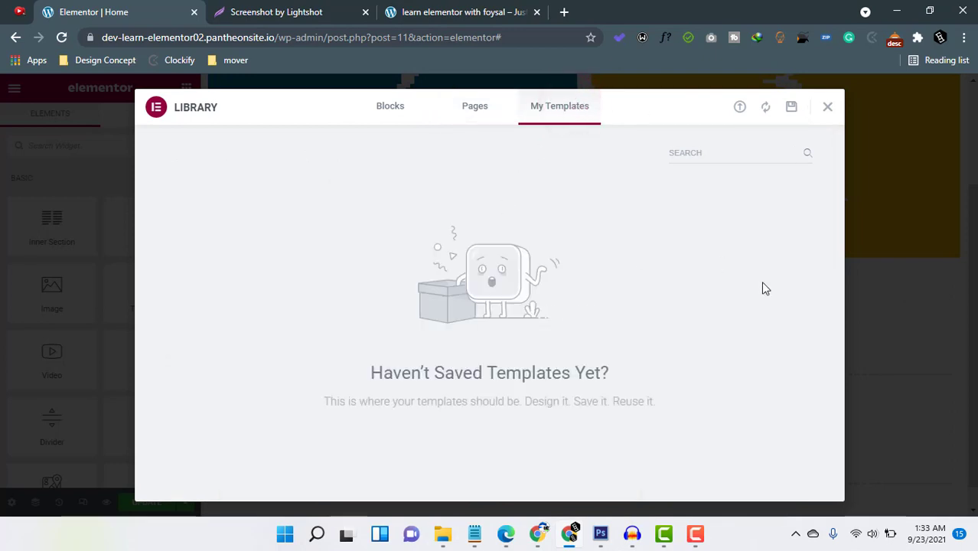
click(830, 112)
Delete the bottom section that contains the empty three-column inner section.
scroll(536, 371, up, 2)
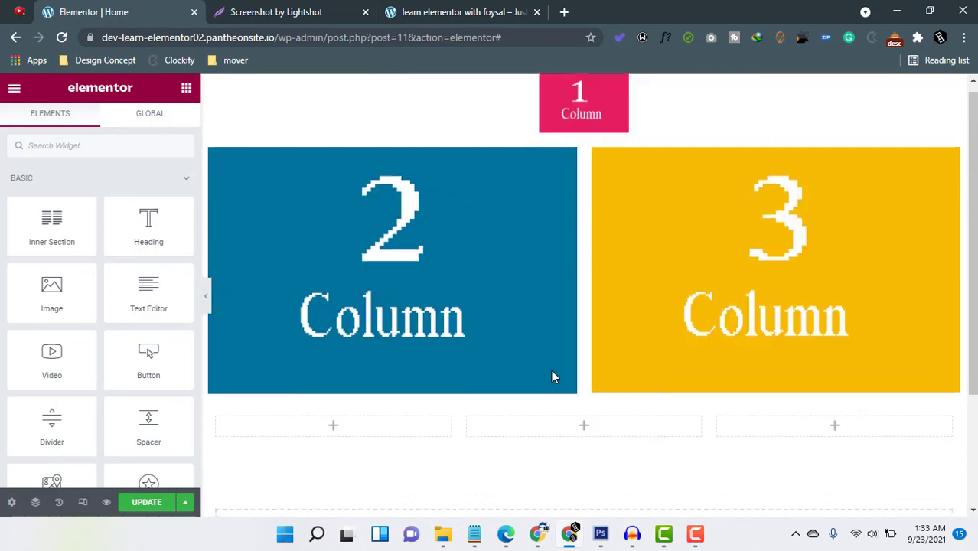
scroll(554, 376, up, 1)
click(603, 411)
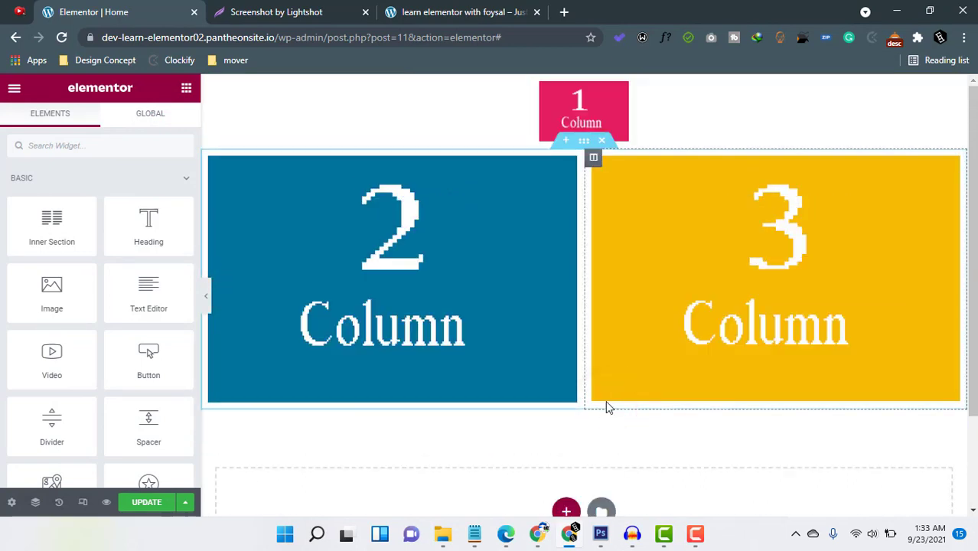
Save the section with the blue and yellow images as a template named "column" and close the library.
right_click(584, 146)
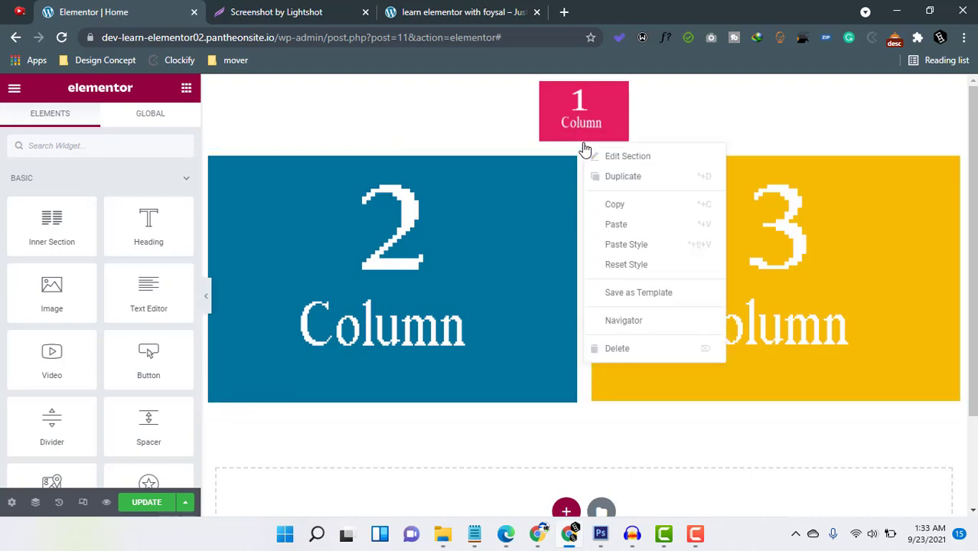
click(619, 295)
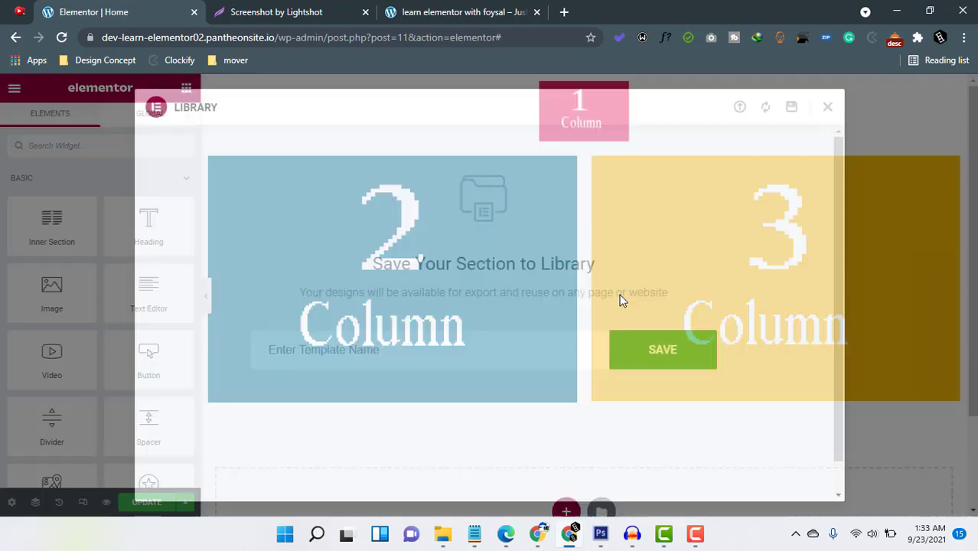
click(371, 359)
click(374, 357)
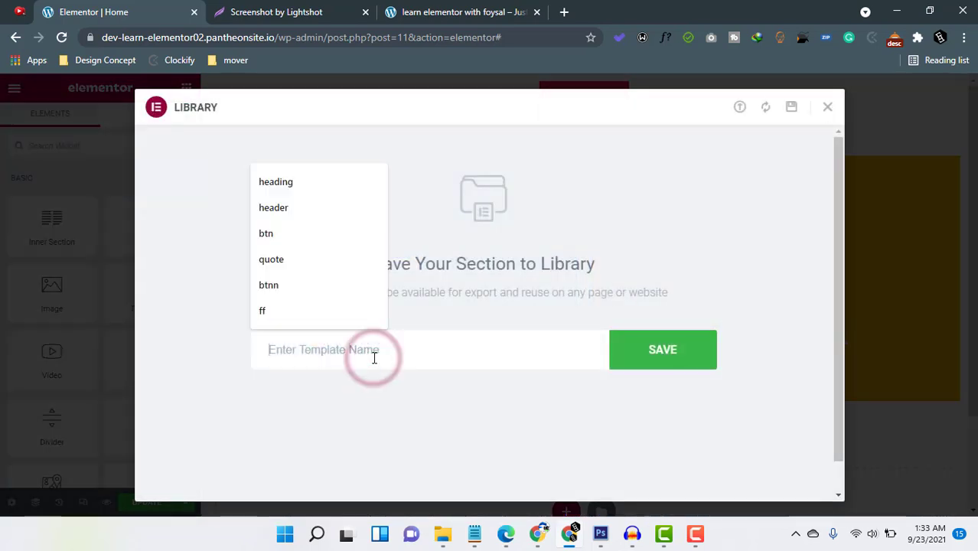
text(col)
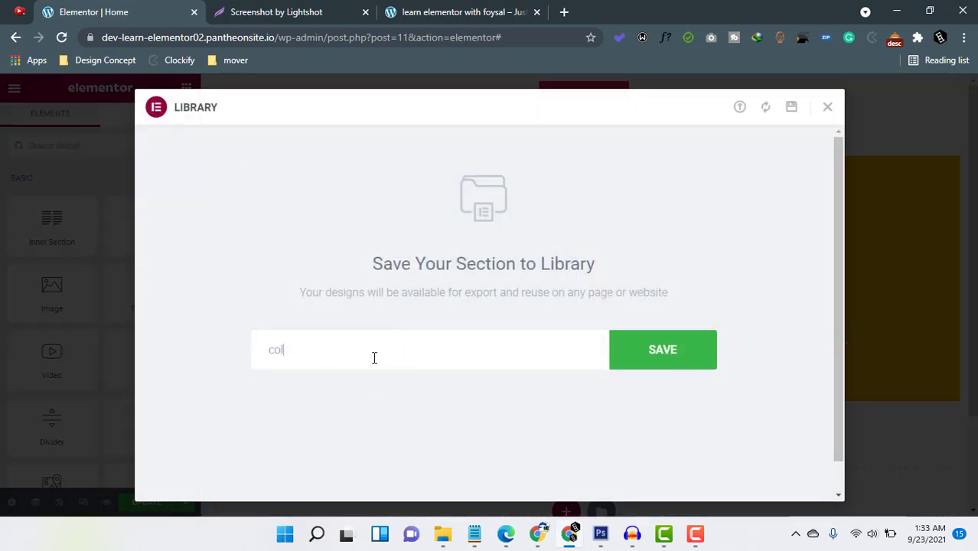
text(umn)
key(Return)
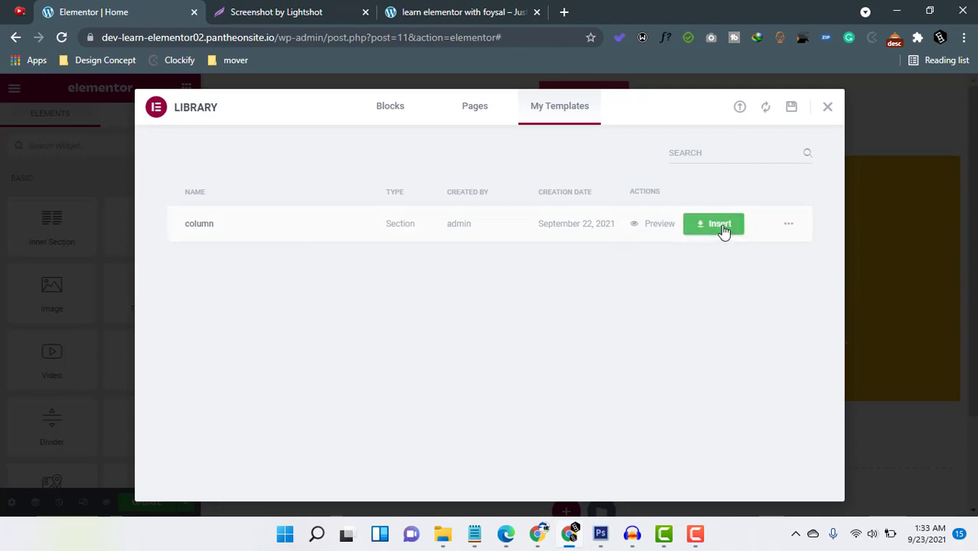
click(827, 108)
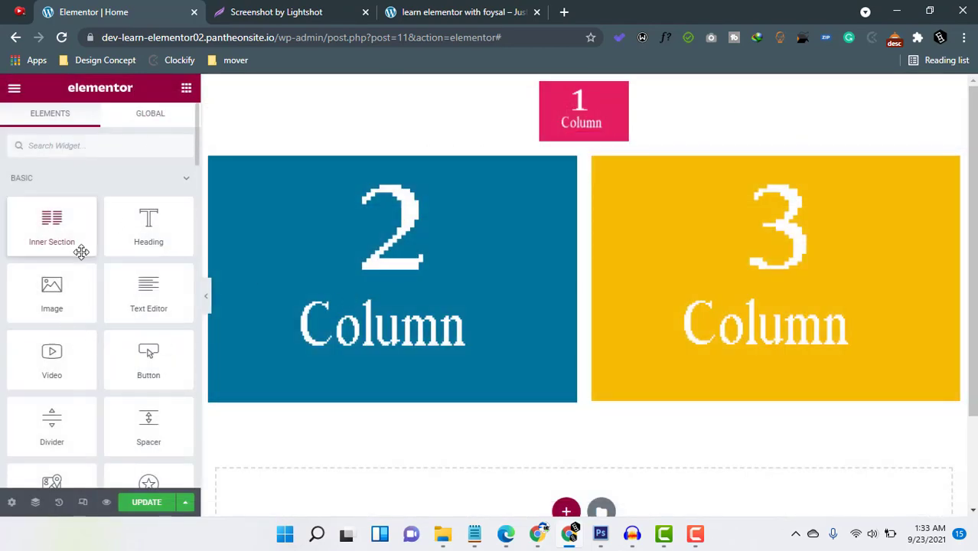
Insert the saved "column" template below the existing sections and accept importing its document settings.
click(601, 511)
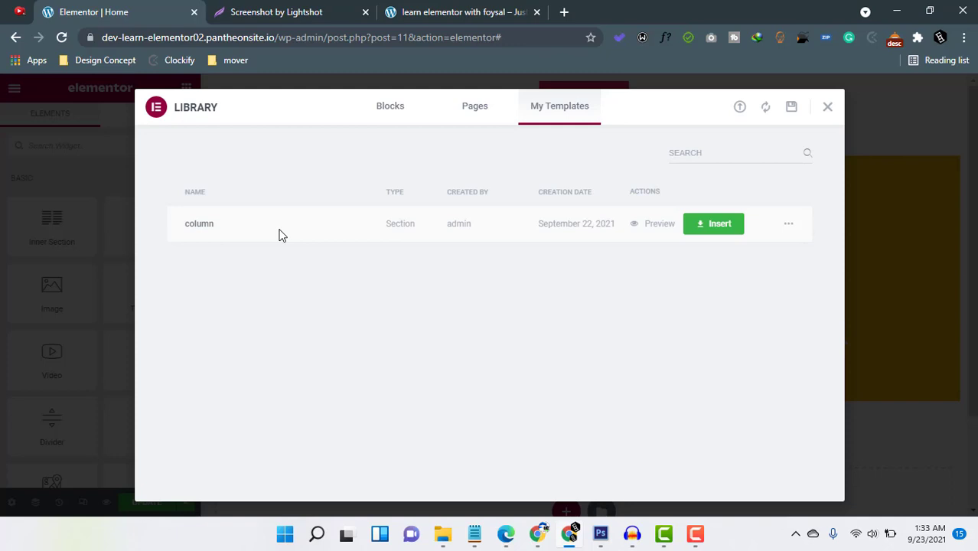
click(715, 224)
click(547, 337)
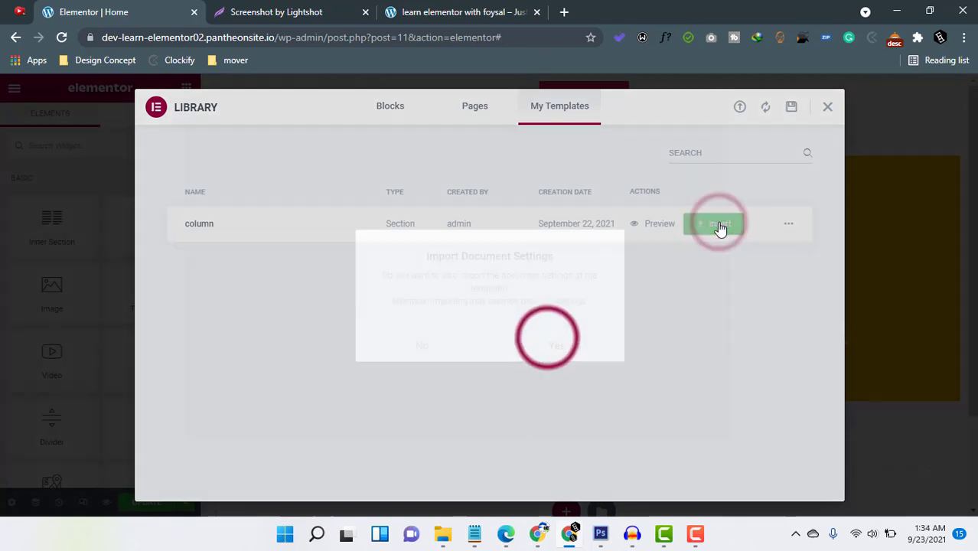
click(547, 342)
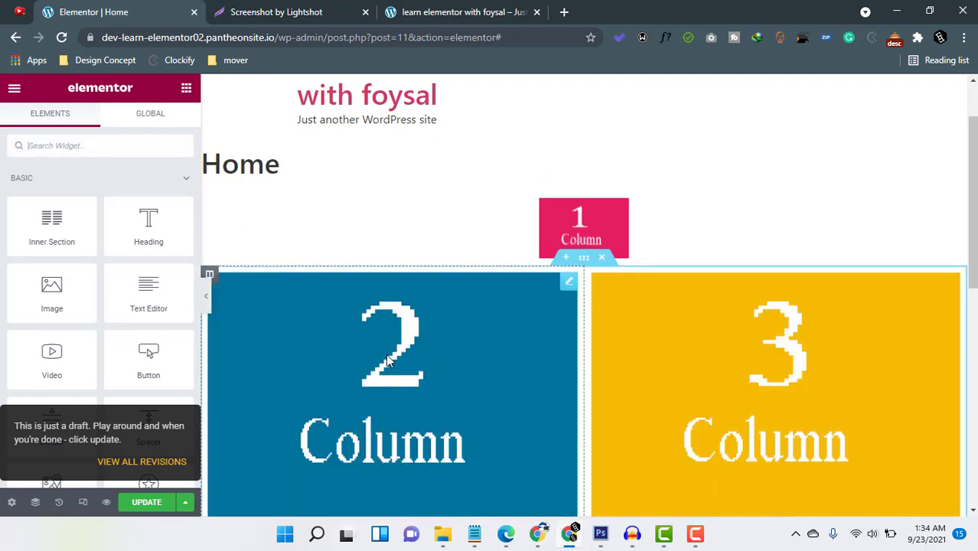
Set the page layout to Elementor Canvas in the page settings and update the page.
click(13, 504)
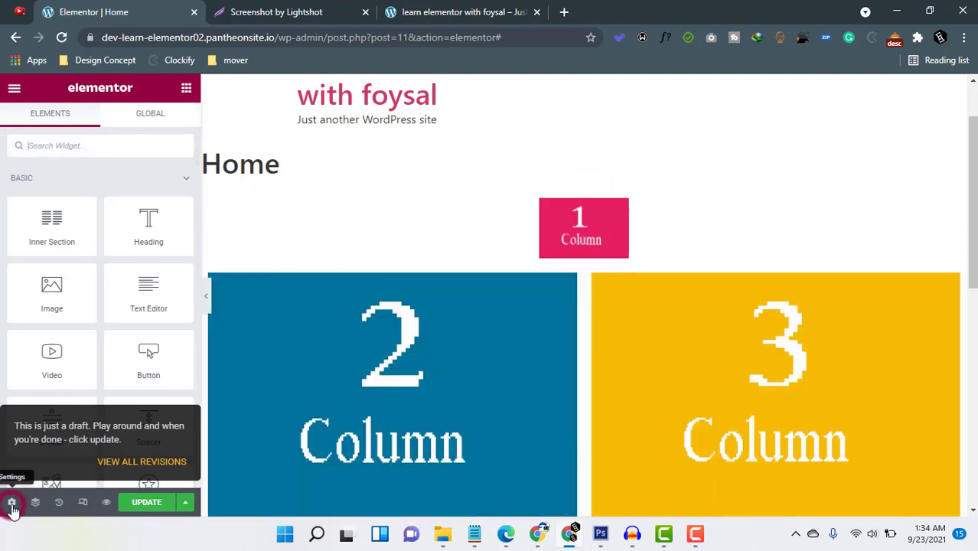
click(139, 428)
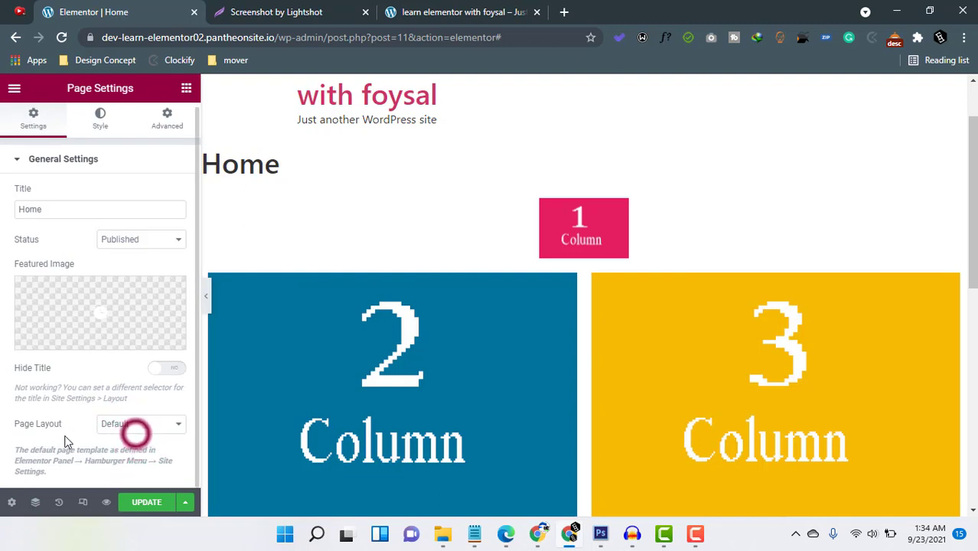
click(138, 426)
click(136, 450)
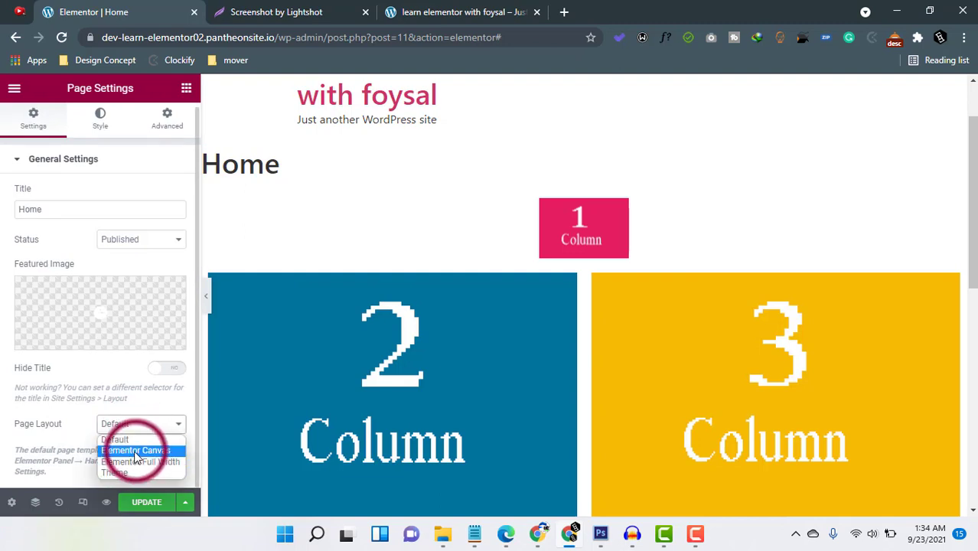
click(143, 505)
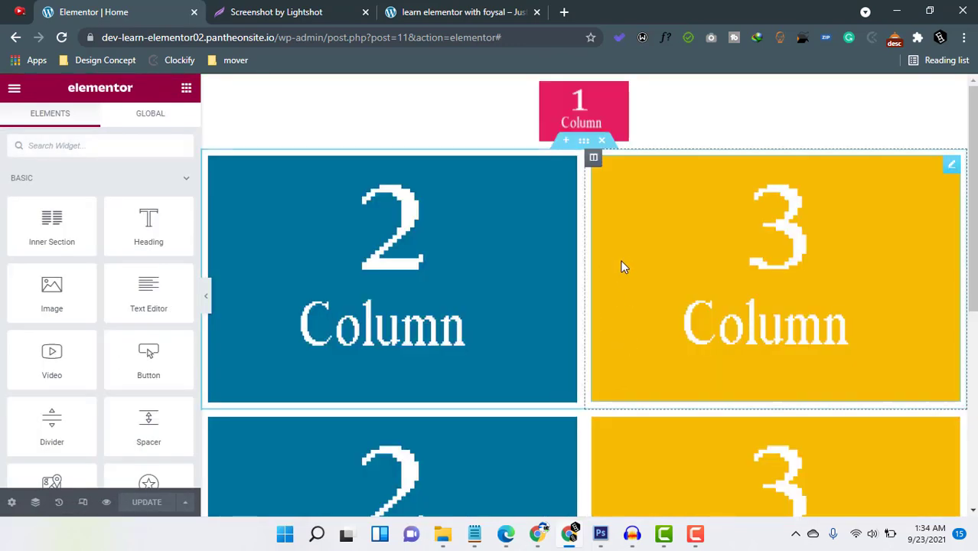
Delete the lower duplicate section with the blue and yellow images that came from the template.
scroll(622, 266, down, 5)
scroll(650, 364, up, 3)
click(607, 240)
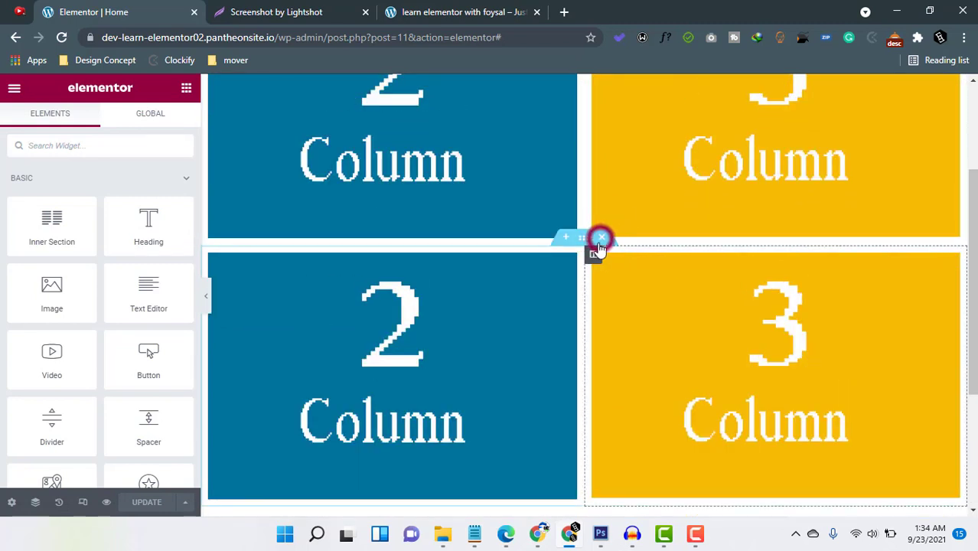
click(601, 238)
scroll(601, 243, up, 2)
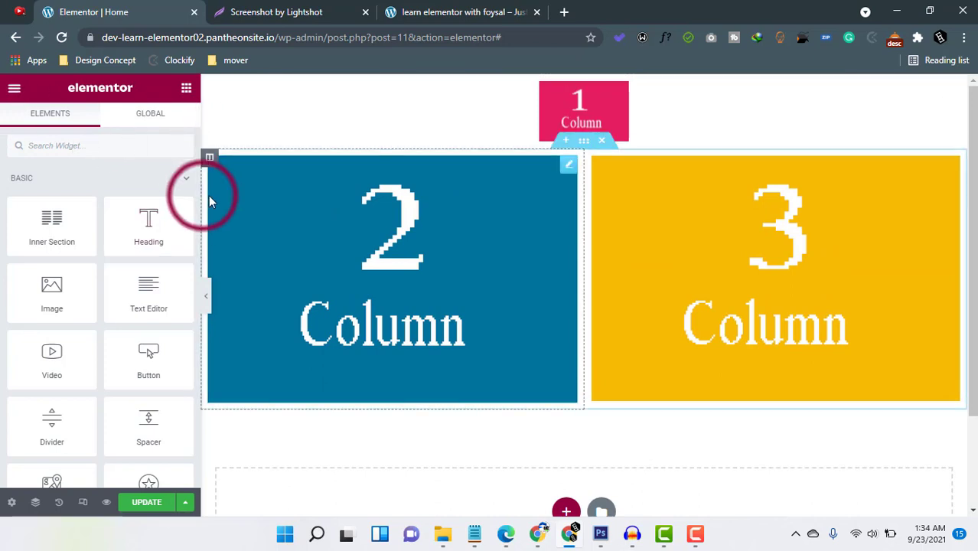
Widen the editor panel slightly and open the layout settings of the section with the blue and yellow images.
drag(202, 192, 215, 234)
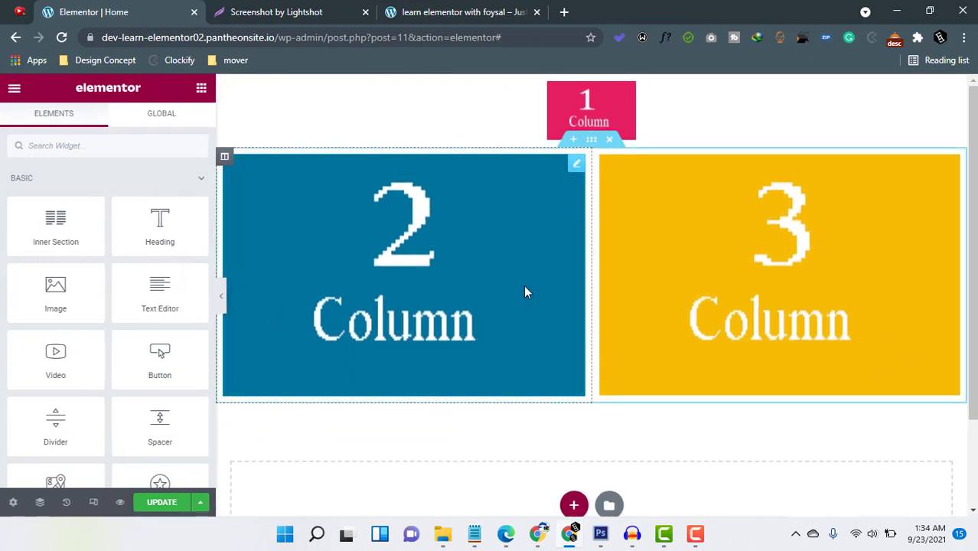
click(58, 232)
click(589, 140)
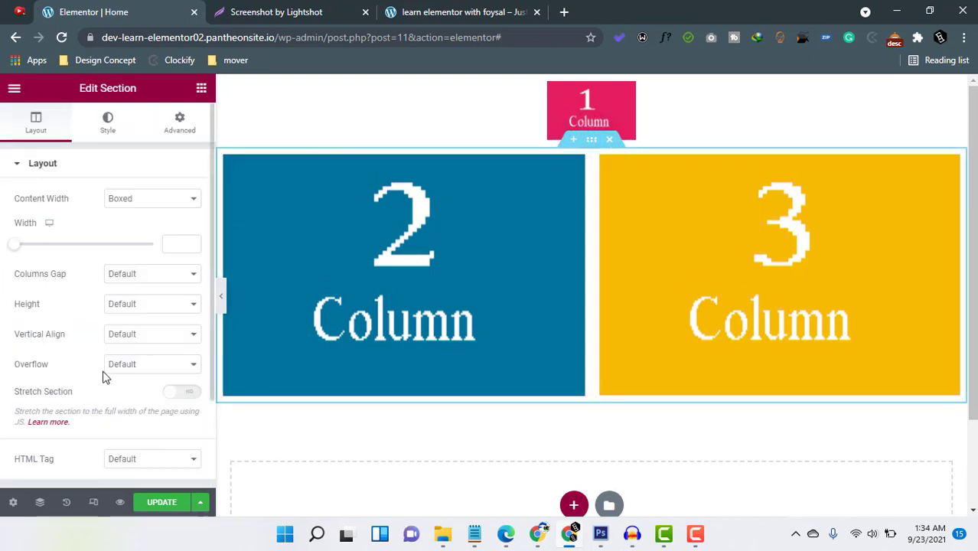
click(405, 445)
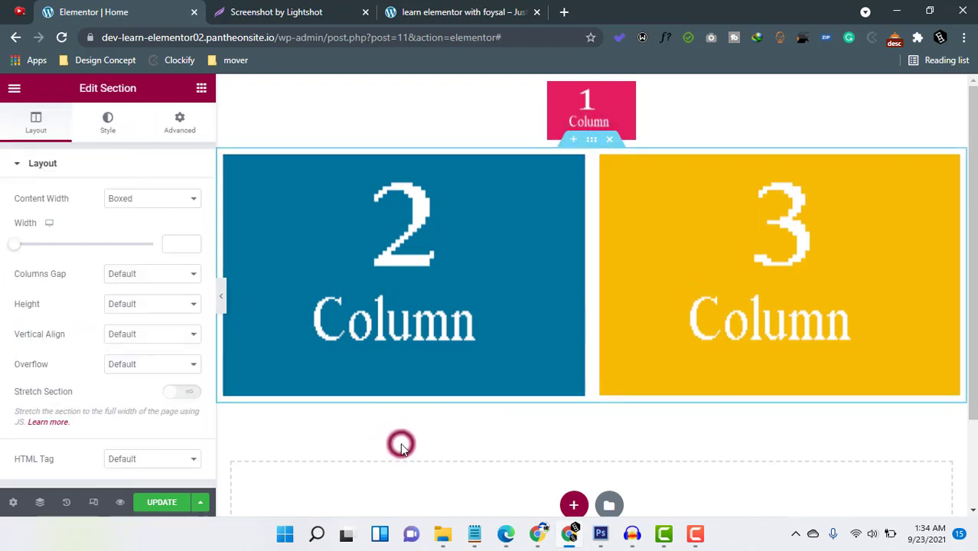